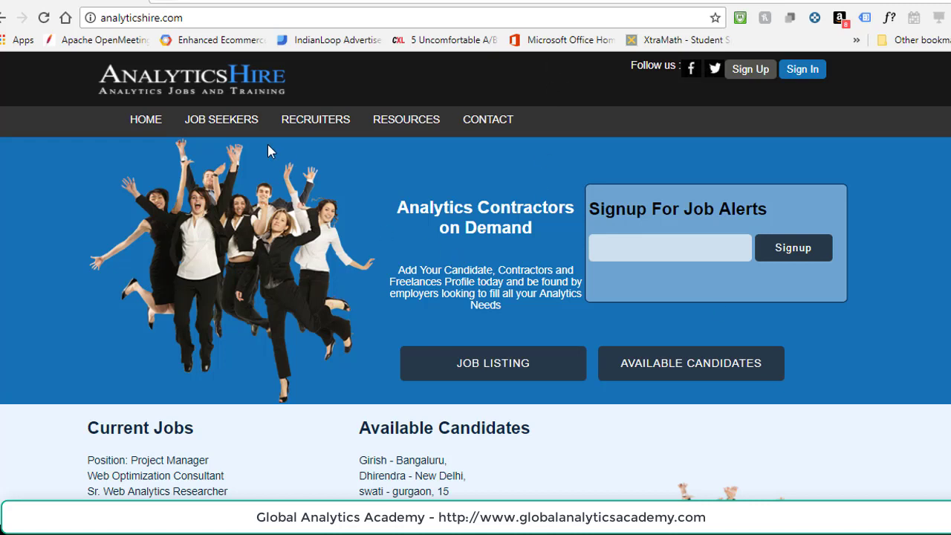
- Open the Web Analytics Reporting Analyst job page from Search Jobs and highlight its FT job type
mouse_move(204, 123)
left_click(246, 177)
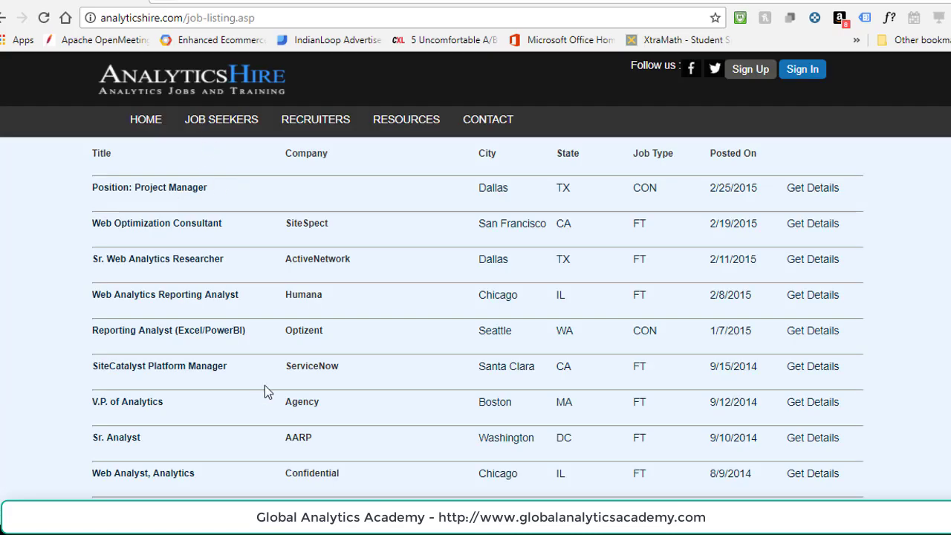
left_click(205, 296)
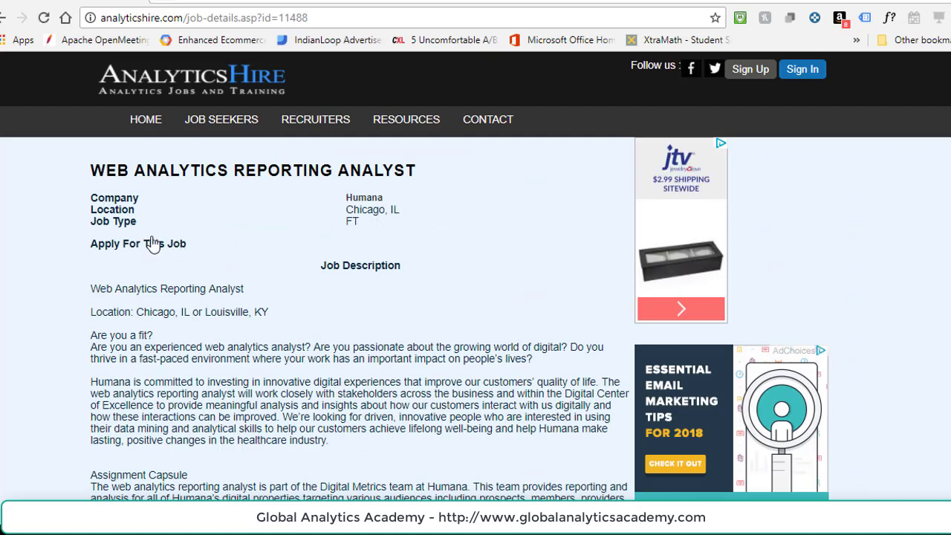
double_click(354, 222)
left_click(473, 260)
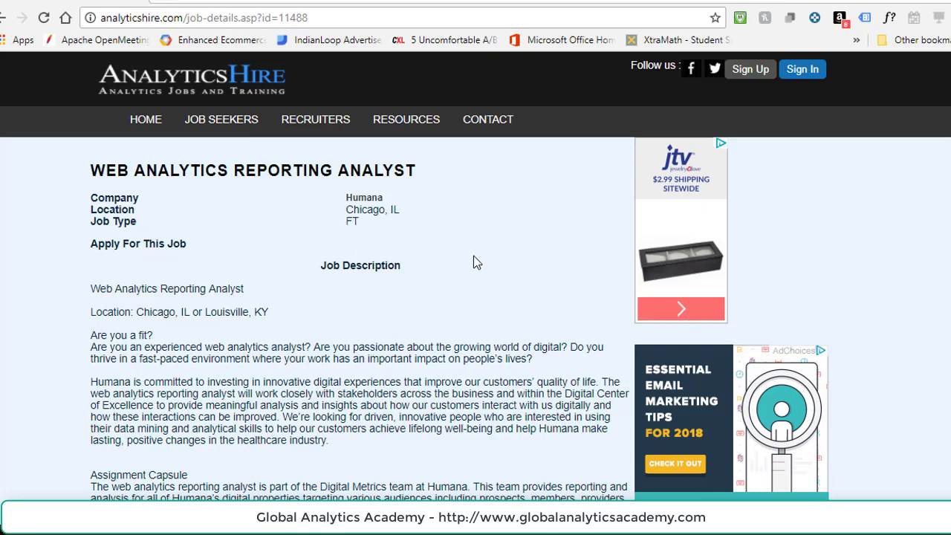
- View the job page's HTML source and select its dataLayer script block
right_click(474, 259)
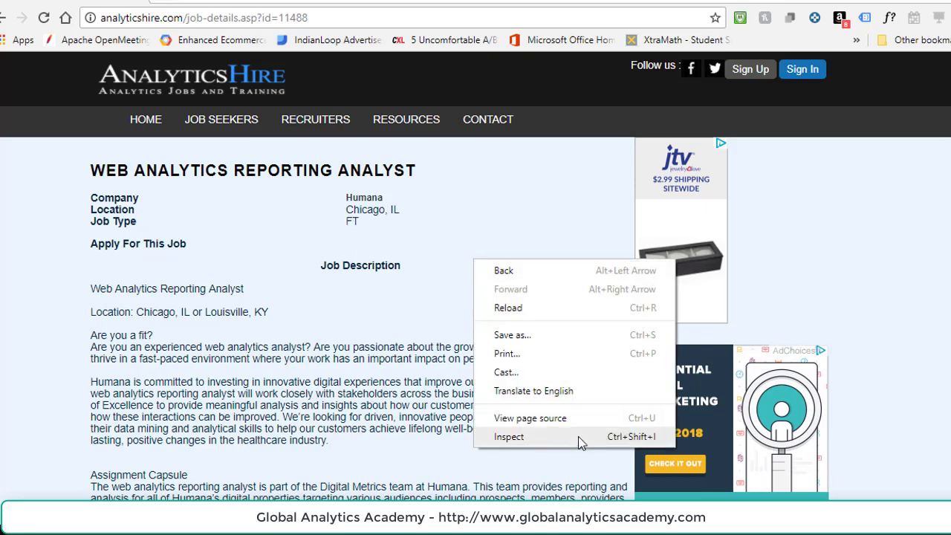
left_click(560, 419)
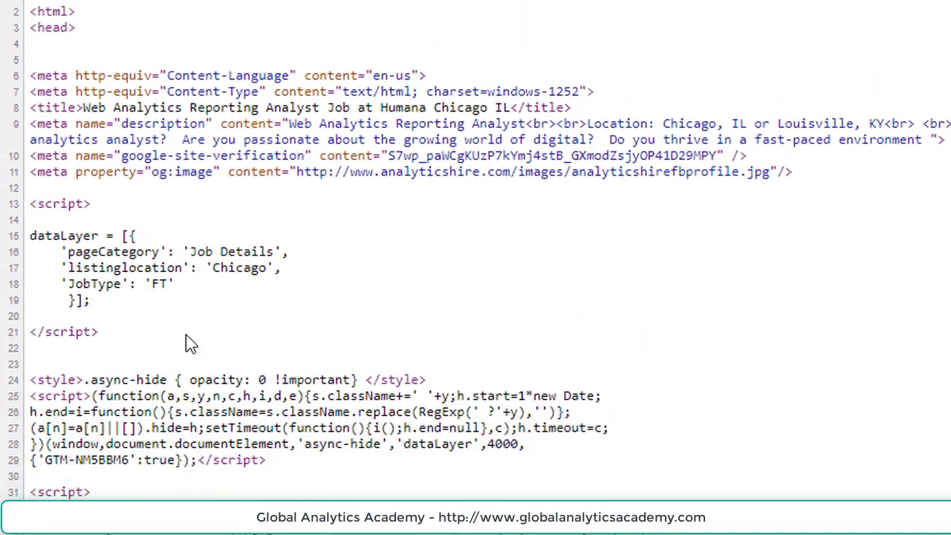
left_click_drag(99, 317, 32, 188)
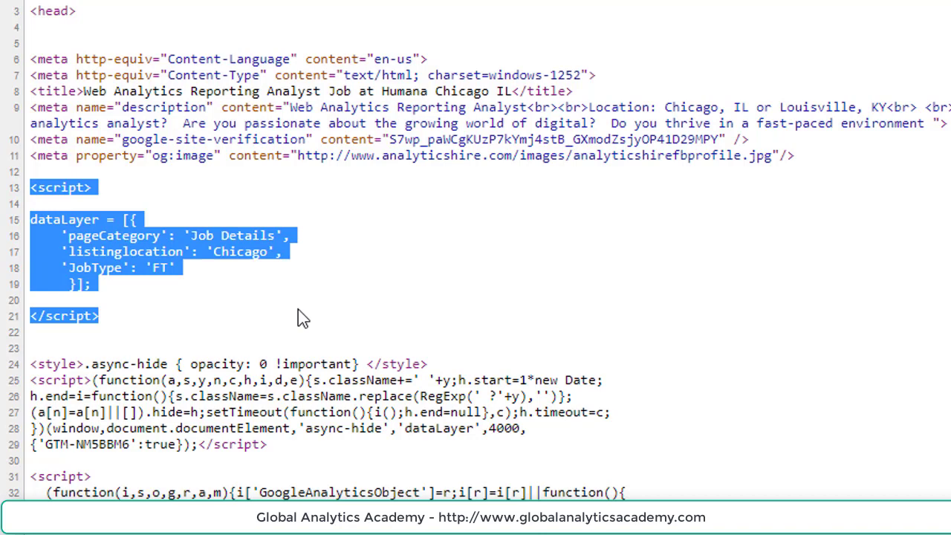
left_click(261, 303)
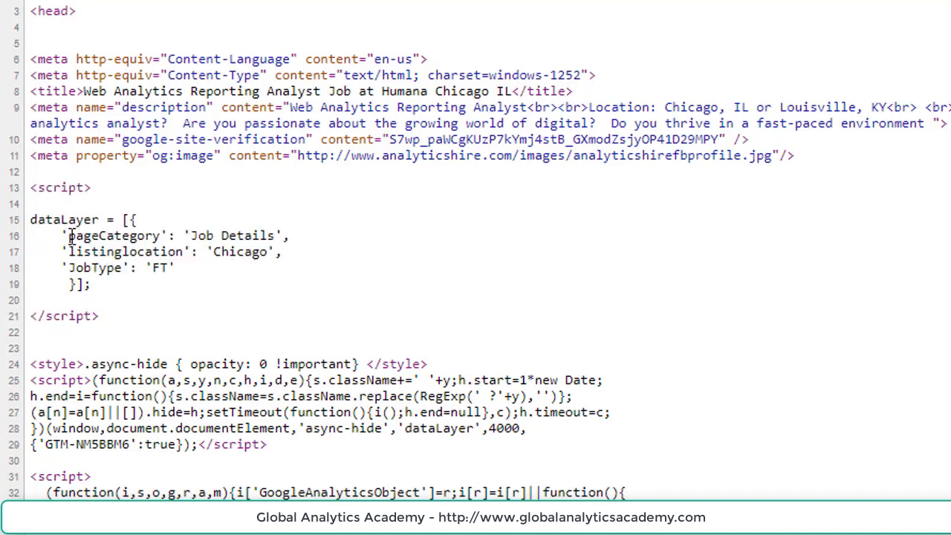
- Highlight the pageCategory key and Job Details value, then move to the V.P. of Analytics source
left_click_drag(69, 235, 170, 234)
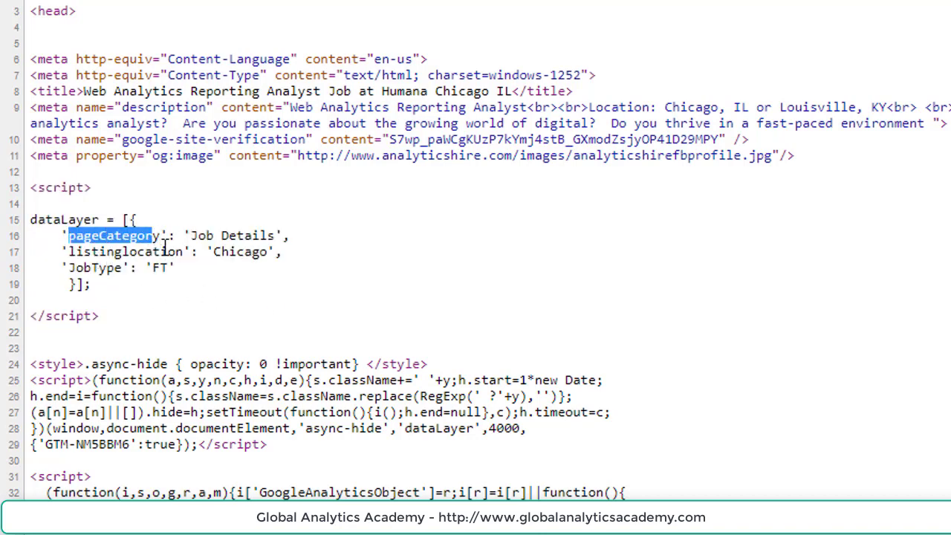
left_click(113, 237)
left_click_drag(70, 235, 276, 235)
left_click(193, 235)
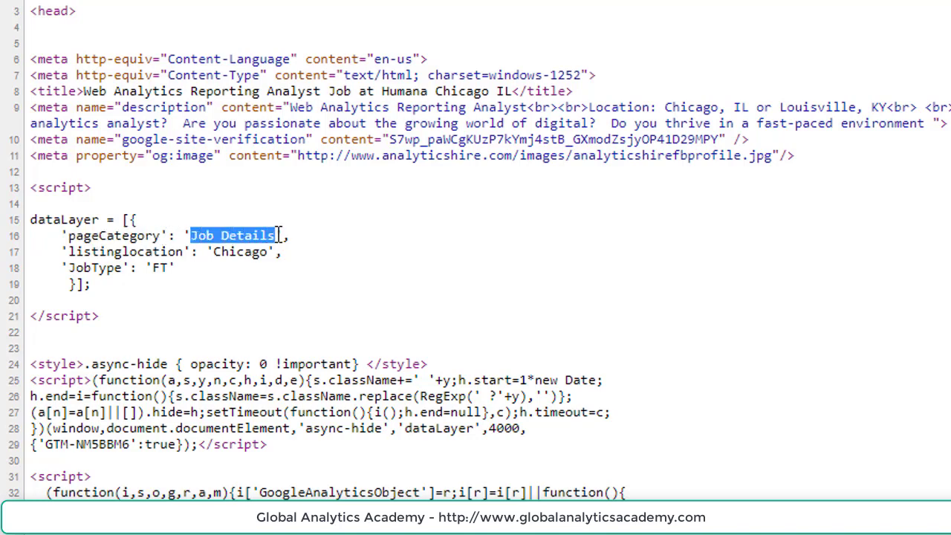
left_click_drag(68, 252, 267, 251)
left_click(212, 253)
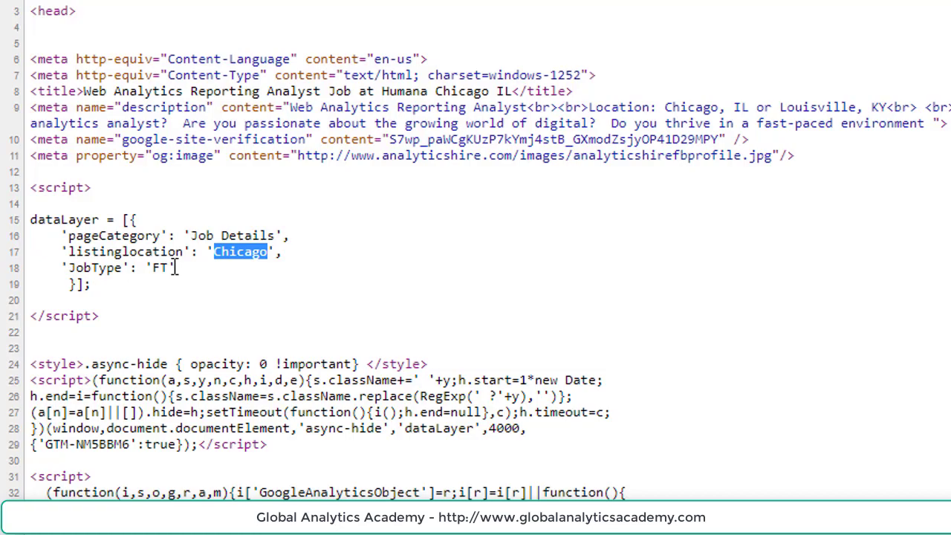
left_click(121, 10)
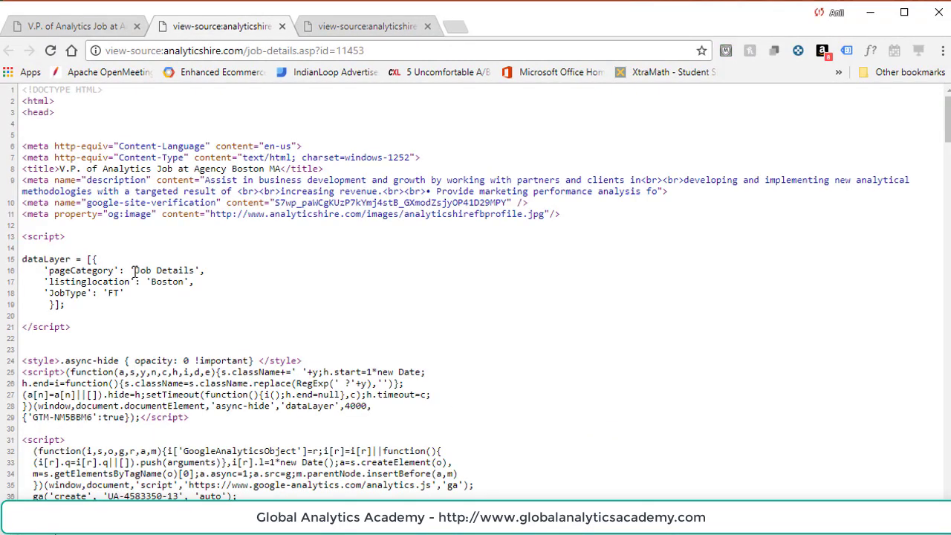
- Highlight the Job Details, Boston and FT dataLayer values, then return to the rendered V.P. of Analytics page
left_click_drag(133, 270, 188, 282)
left_click(149, 282)
left_click_drag(108, 294, 120, 294)
left_click_drag(154, 282, 187, 282)
left_click_drag(107, 293, 119, 293)
left_click(101, 28)
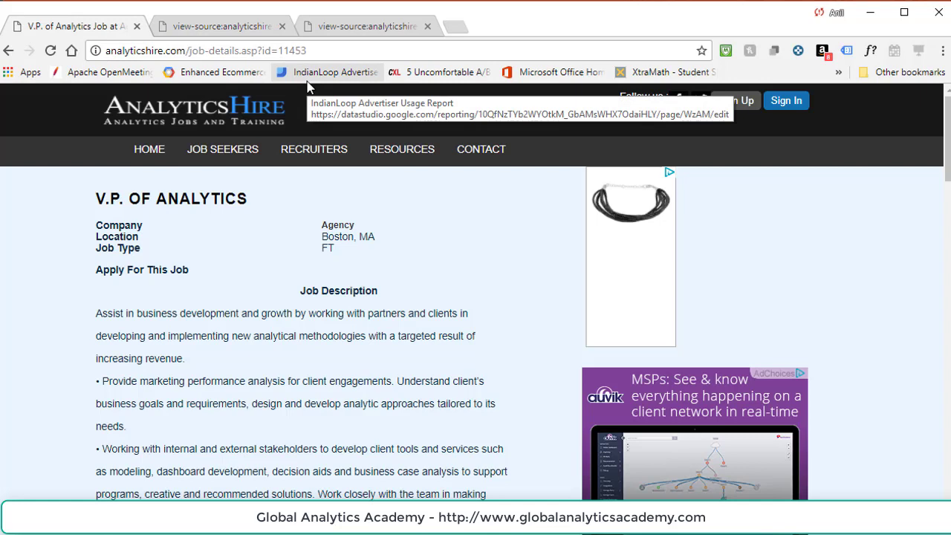
- Run dataLayer in the Chrome console and expand entry 0, showing Boston, FT and Job Details
left_click(942, 51)
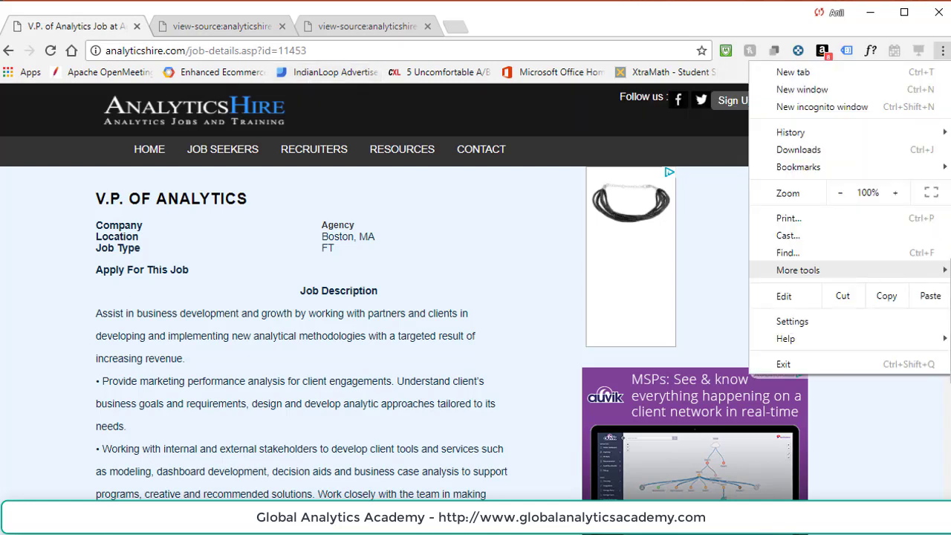
key("ctrl+shift+j")
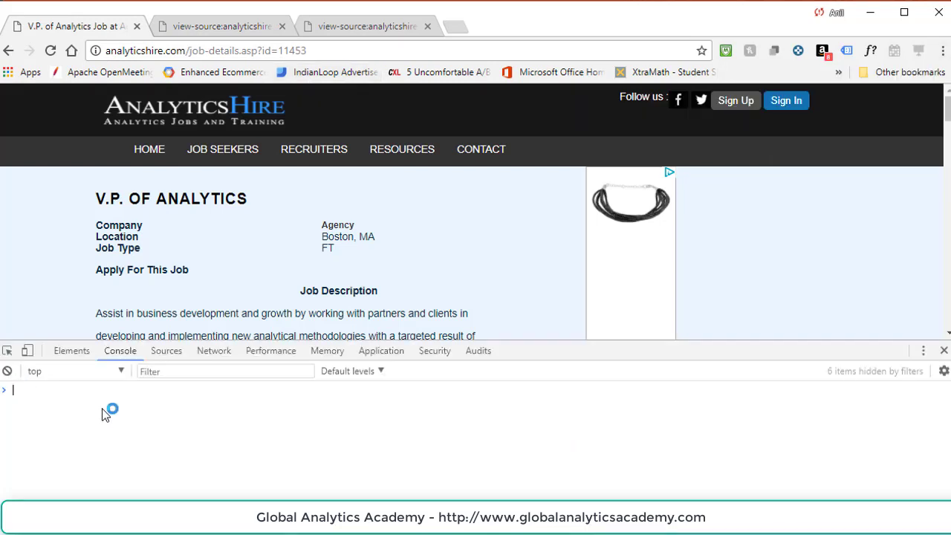
type("dataLayer")
key("Return")
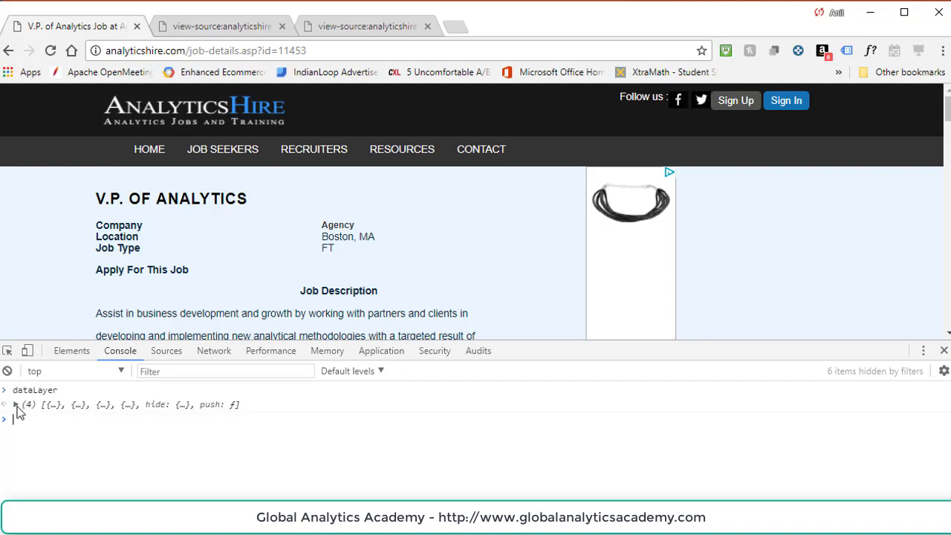
left_click(16, 405)
left_click(25, 416)
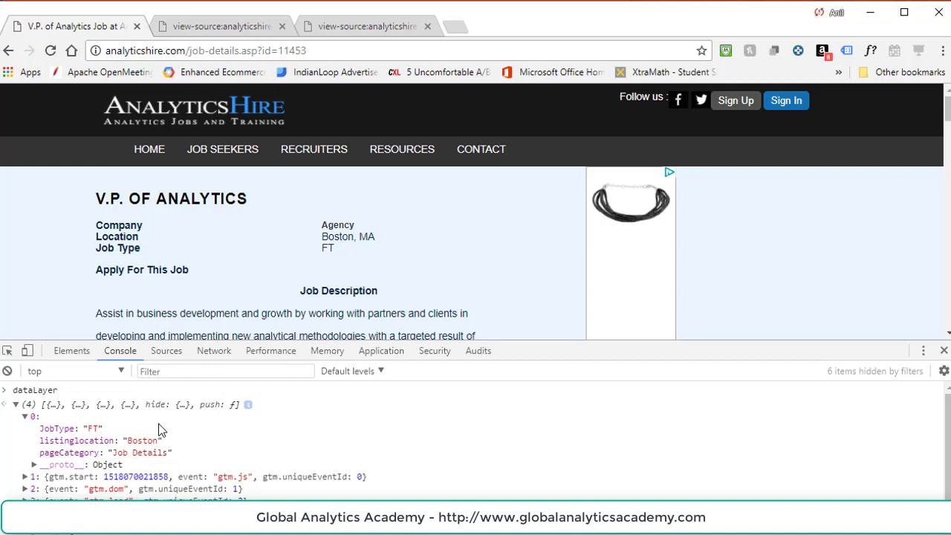
key("alt+Tab")
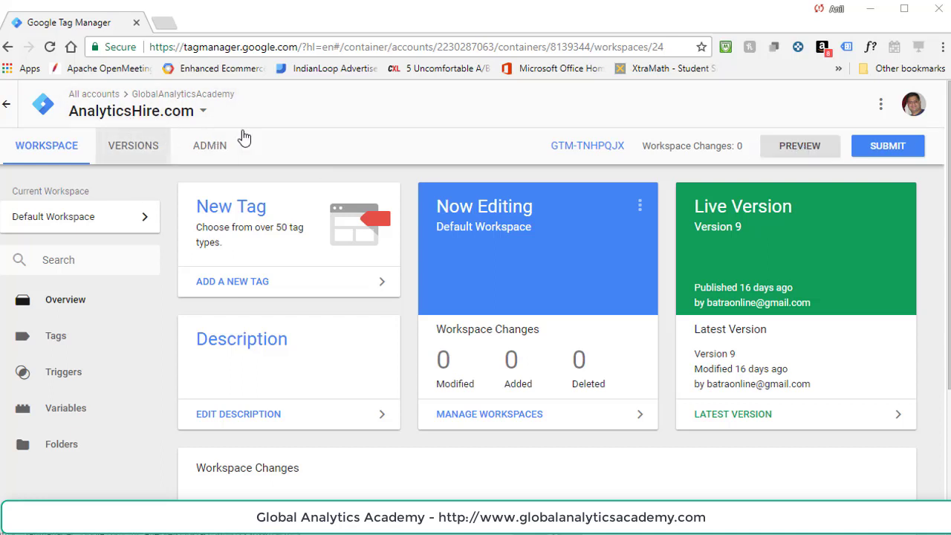
- Start GTM preview on analyticshire.com and check the debug pane's empty pageCategory and listinglocation values
left_click(796, 155)
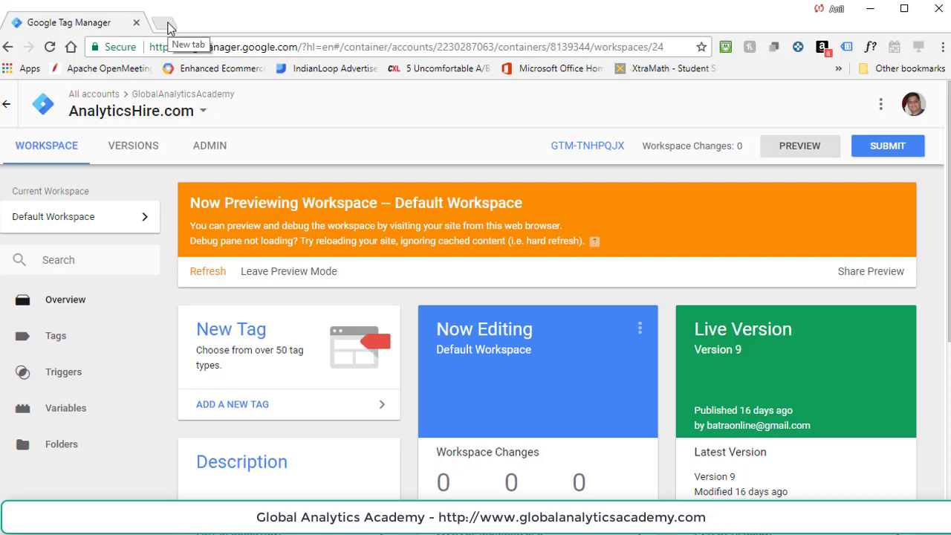
left_click(165, 23)
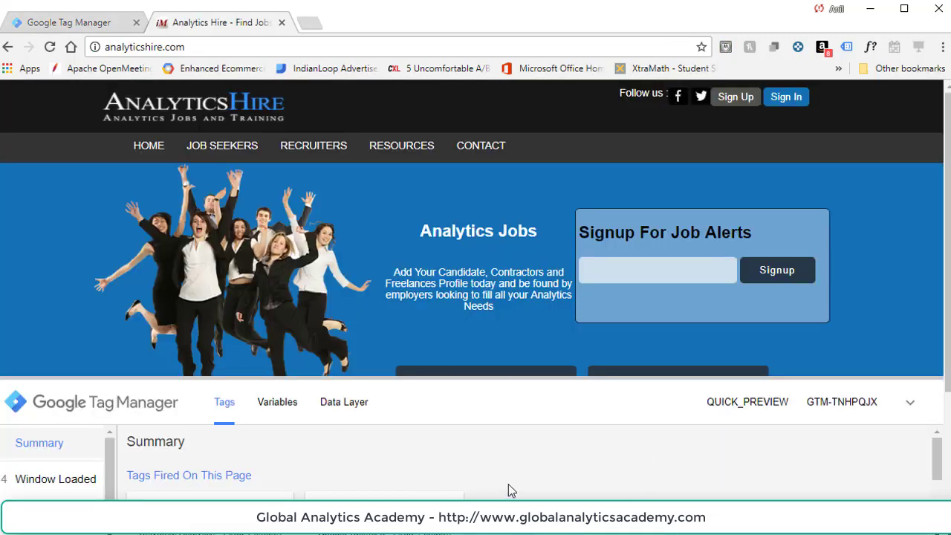
left_click(358, 412)
scroll(450, 438, "down", 3)
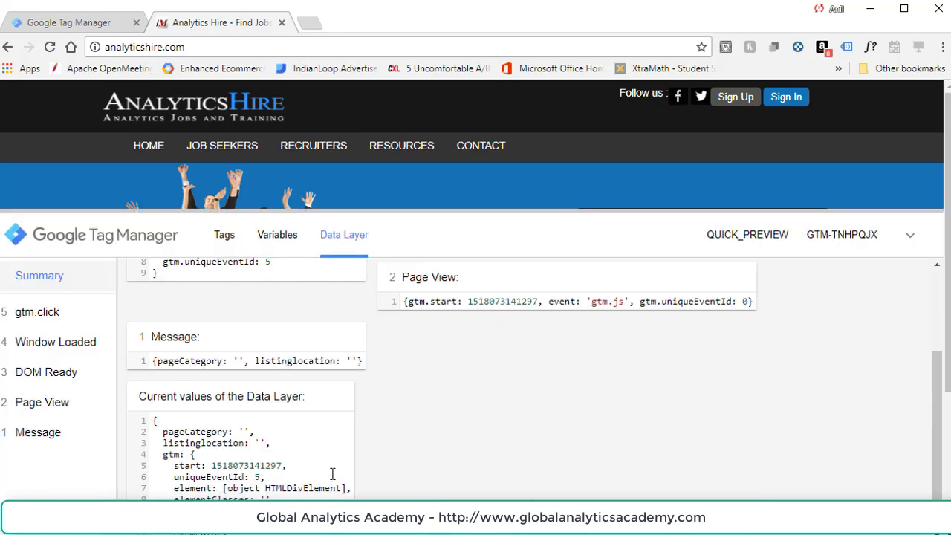
scroll(332, 473, "down", 1)
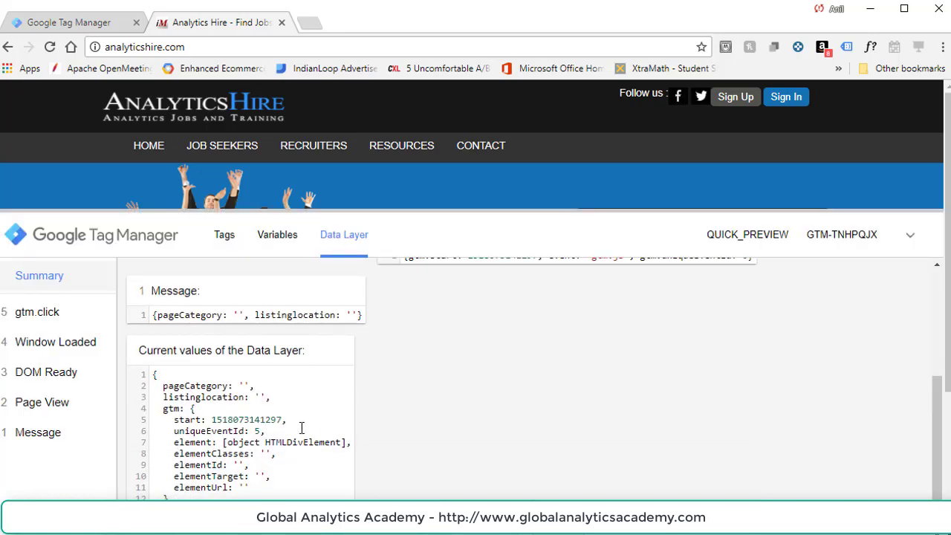
left_click_drag(162, 386, 255, 385)
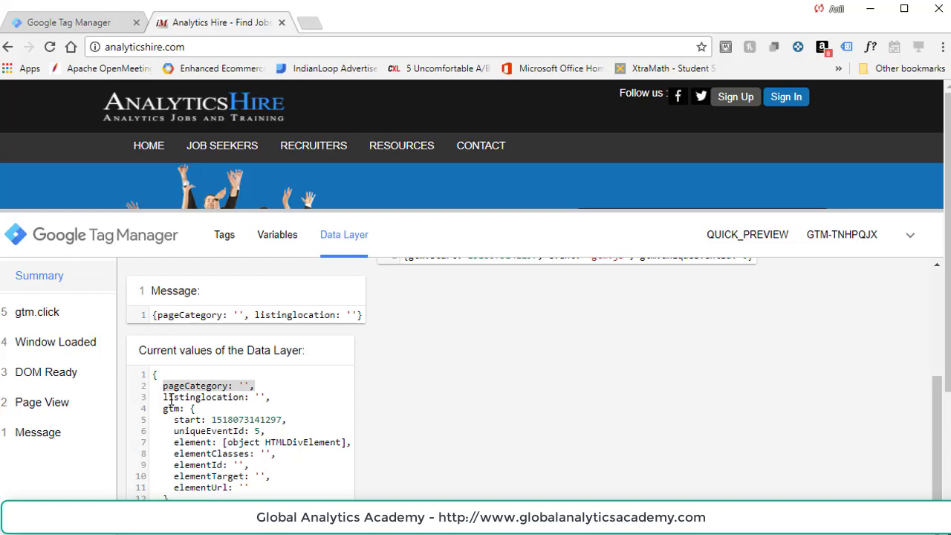
left_click_drag(163, 396, 273, 397)
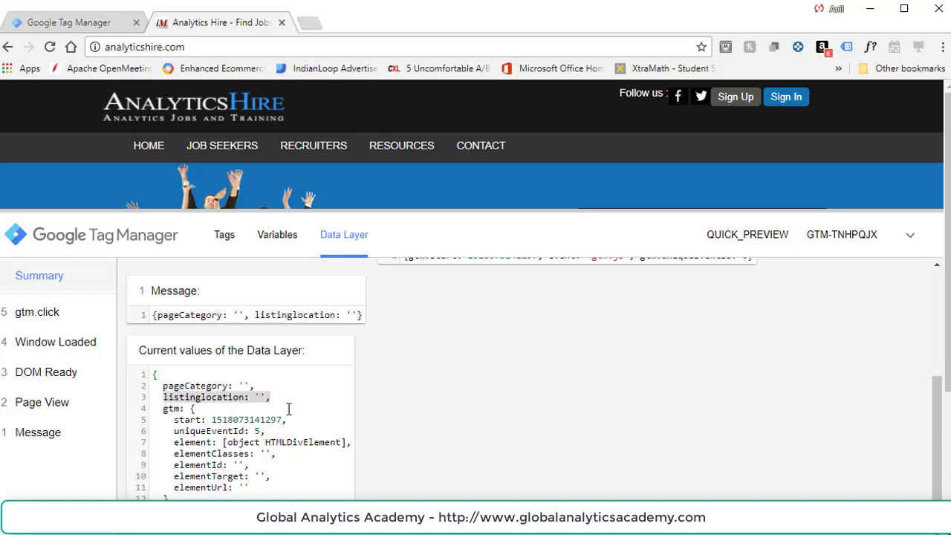
- View the home page's source to compare its dataLayer script
right_click(460, 97)
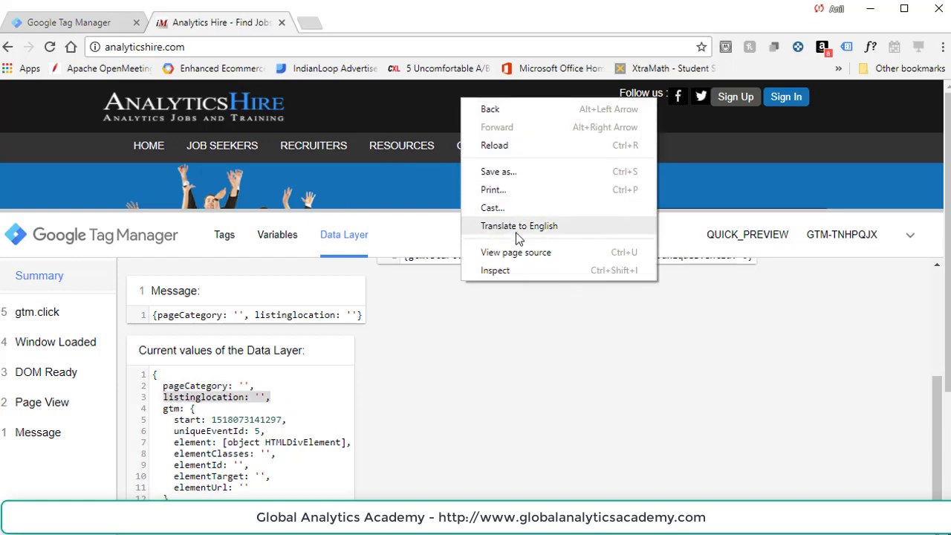
left_click(529, 251)
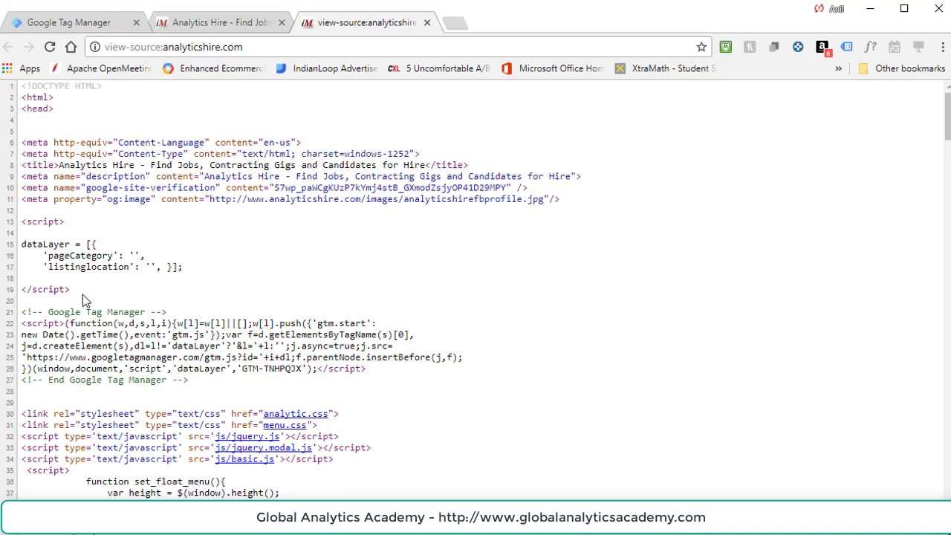
left_click_drag(83, 294, 23, 221)
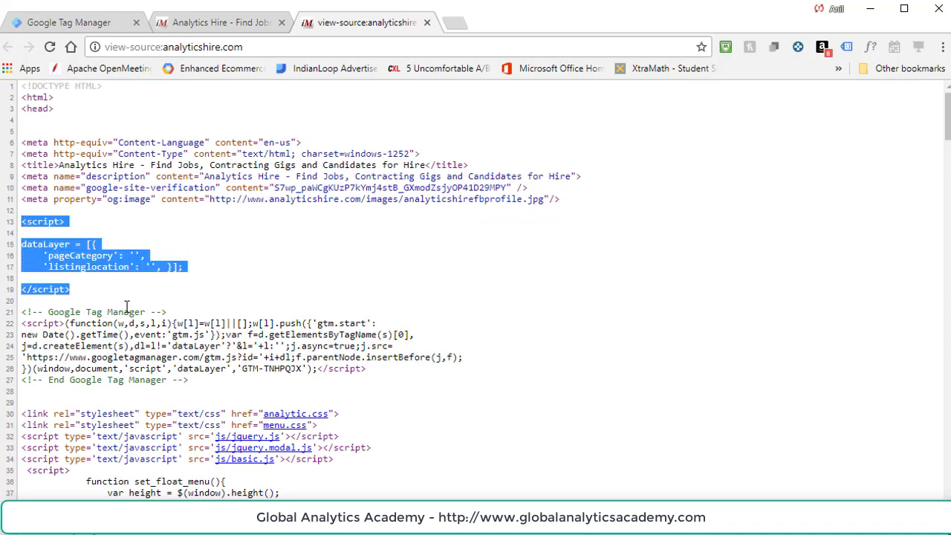
left_click(217, 28)
- Open the Web Optimization Consultant job and check its data layer shows Job Details, San Francisco and FT
mouse_move(217, 149)
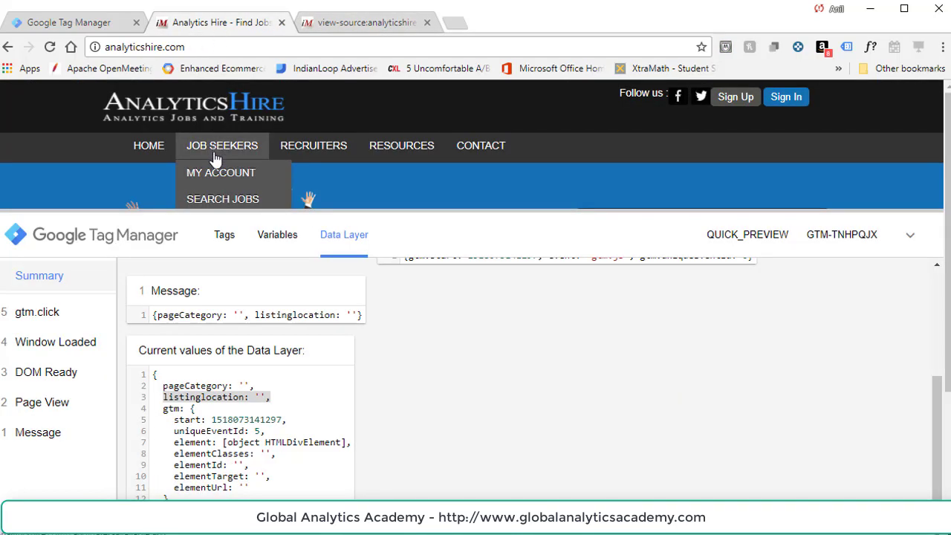
left_click(222, 202)
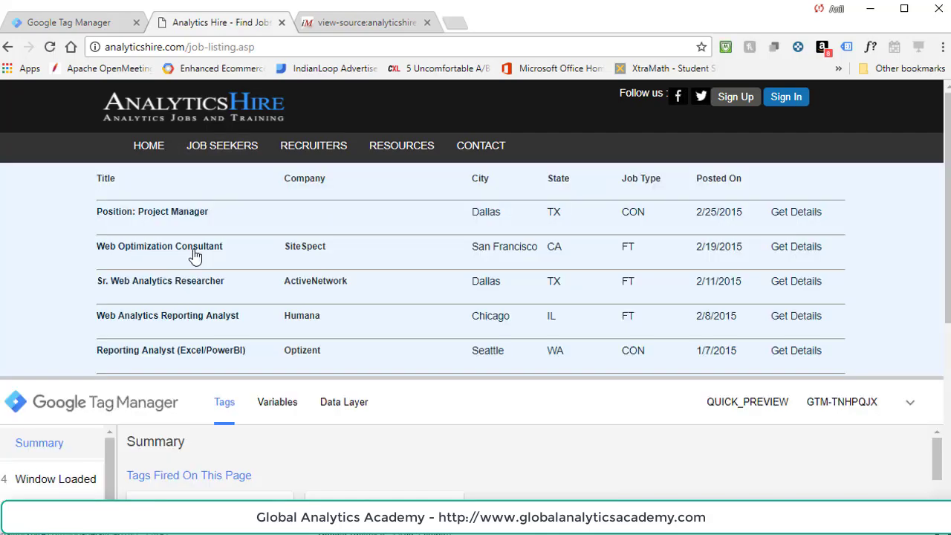
left_click(192, 250)
left_click(344, 401)
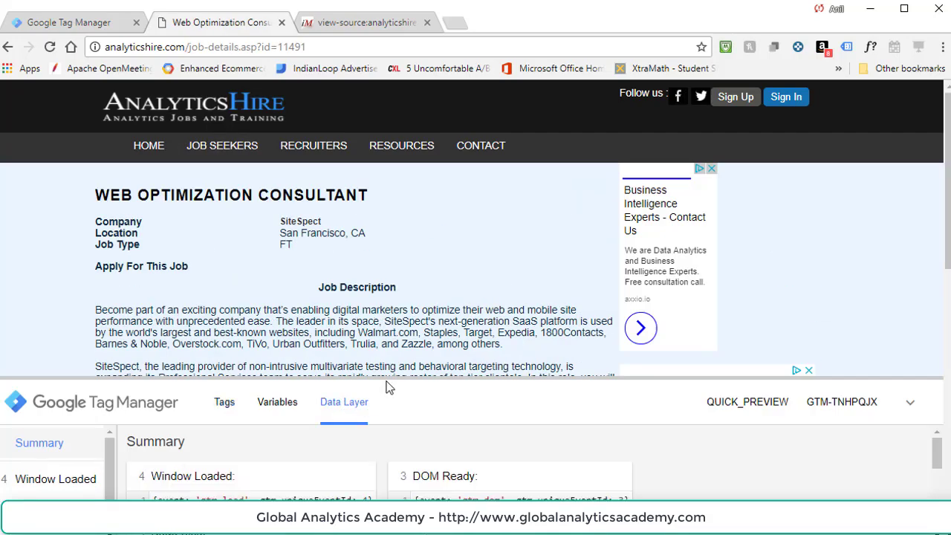
left_click(388, 379)
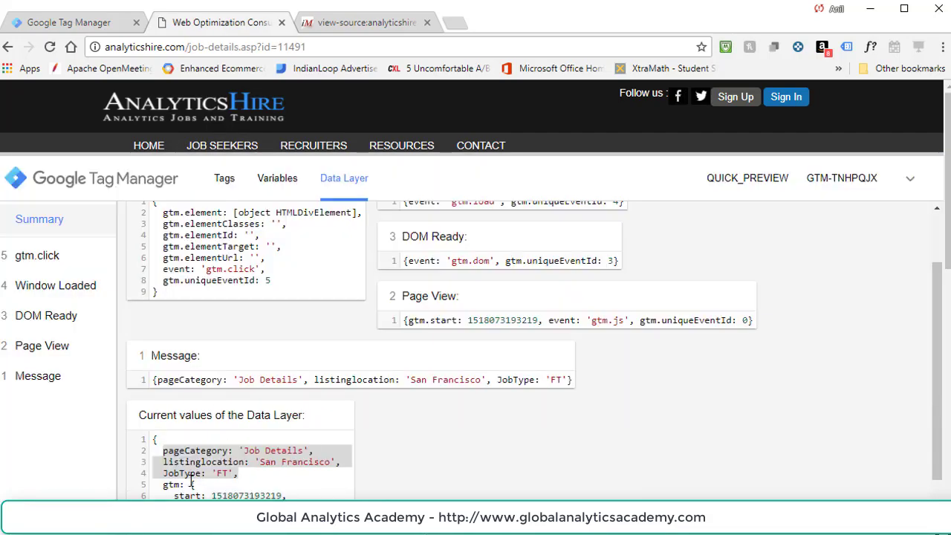
left_click(161, 453)
left_click_drag(161, 452, 239, 473)
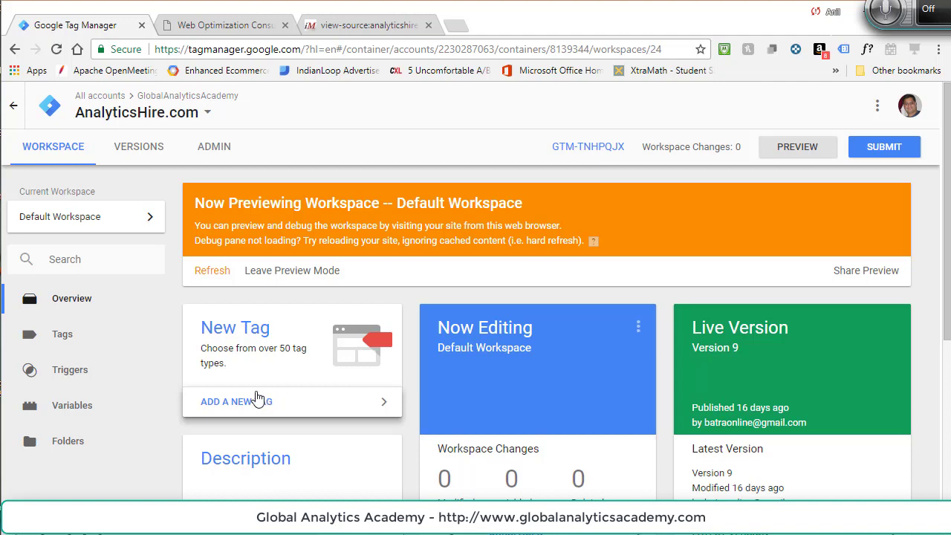
- Go to the Variables page and scroll down to User-Defined Variables
left_click(78, 412)
scroll(251, 455, "down", 6)
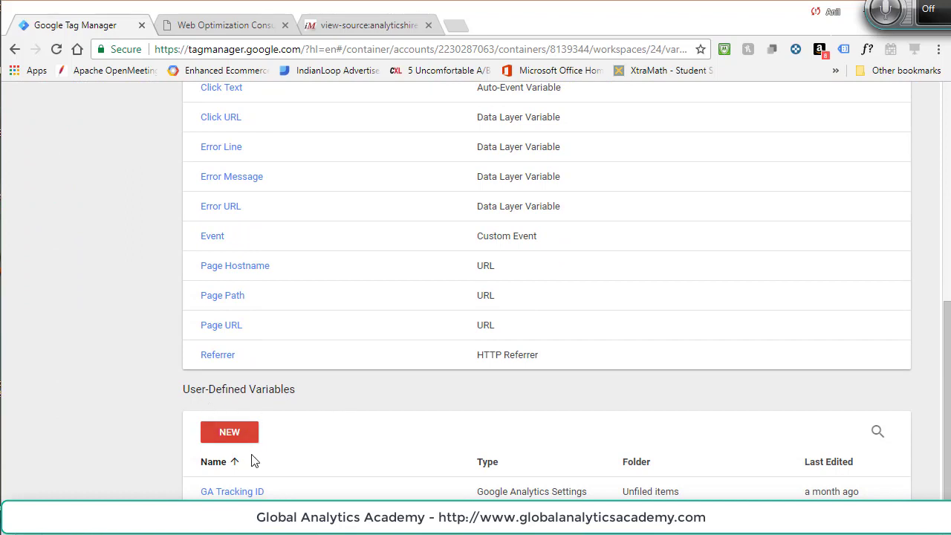
- Create a new user-defined variable of type Data Layer Variable
left_click(240, 446)
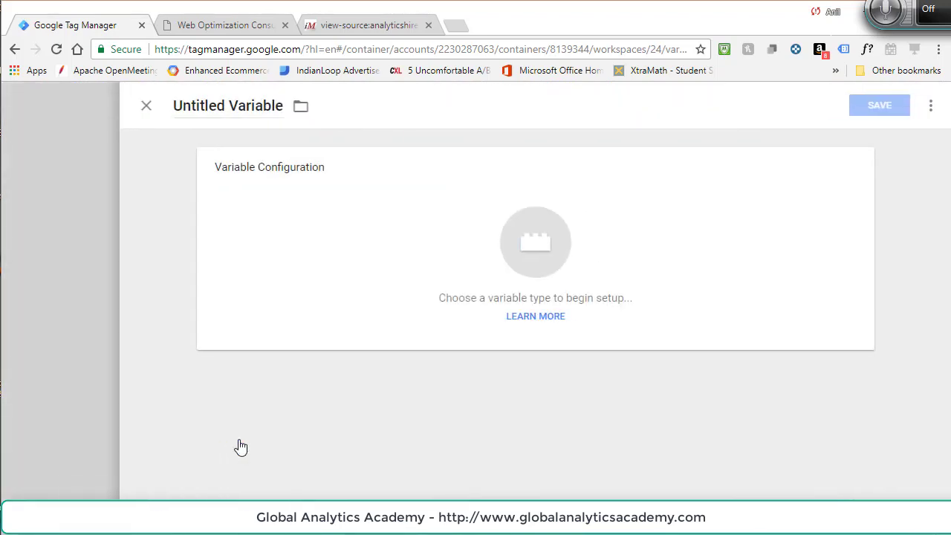
left_click(518, 254)
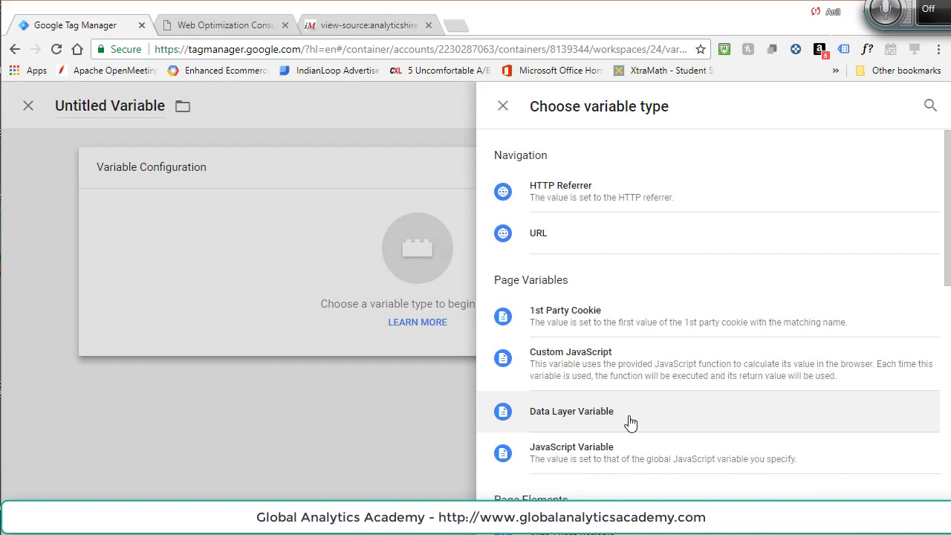
left_click(575, 414)
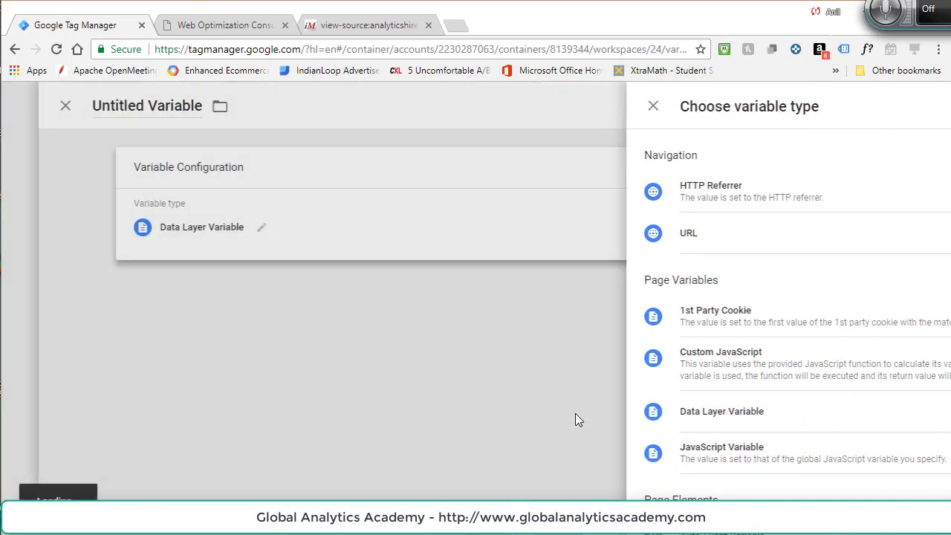
left_click(330, 282)
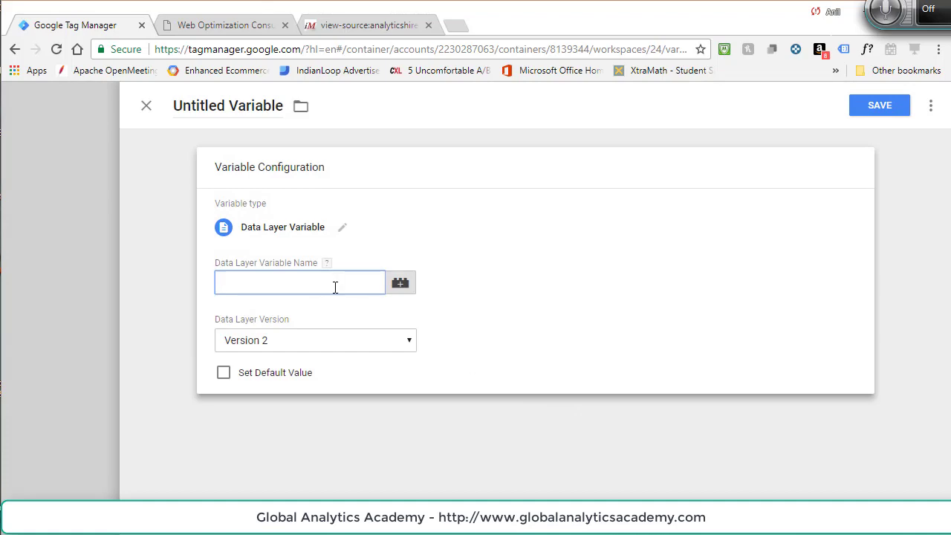
- Set the variable name to listinglocation, verified against the debug pane, and begin renaming it
left_click(346, 26)
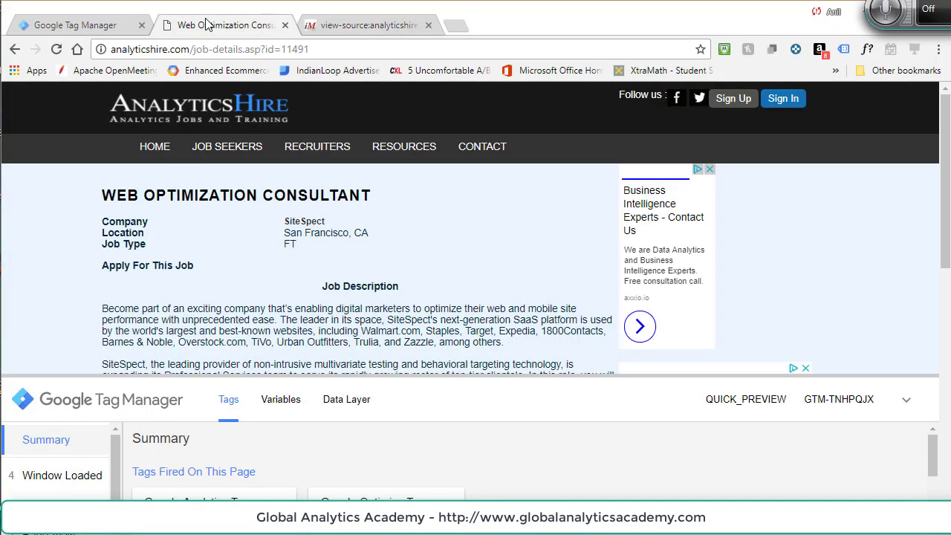
left_click(208, 24)
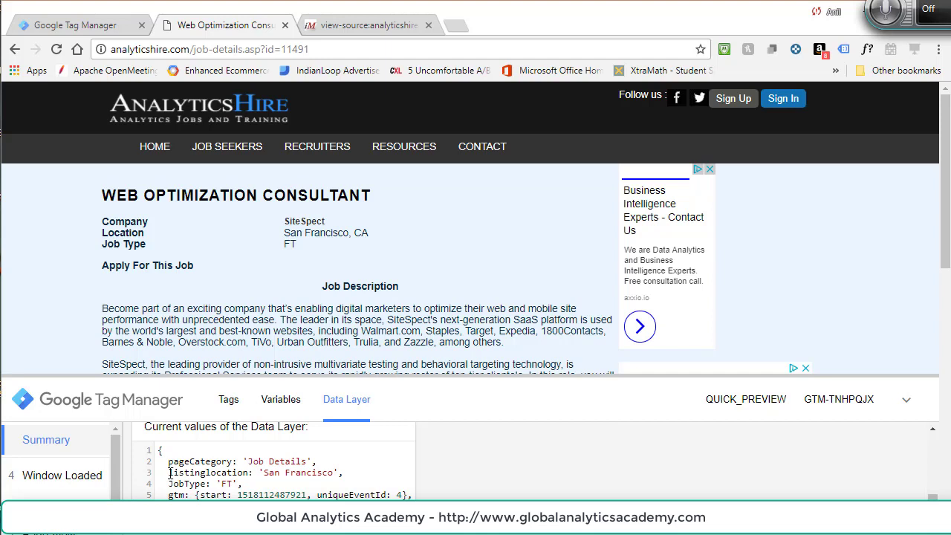
left_click_drag(170, 473, 249, 474)
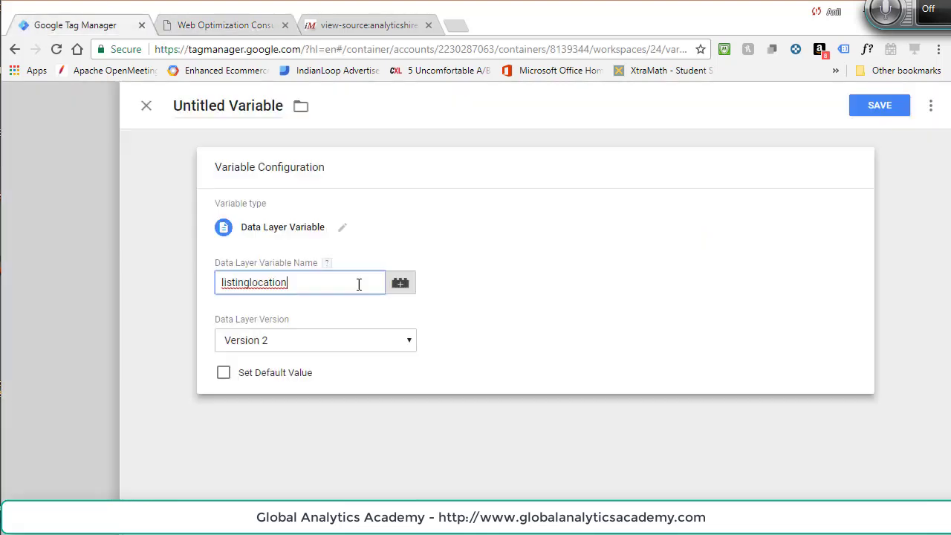
left_click_drag(359, 282, 171, 290)
left_click(540, 275)
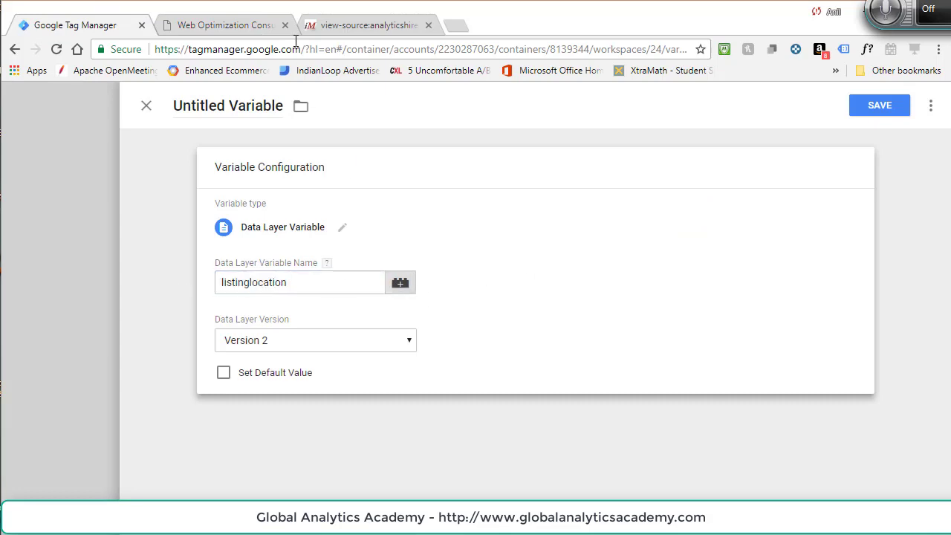
left_click(215, 28)
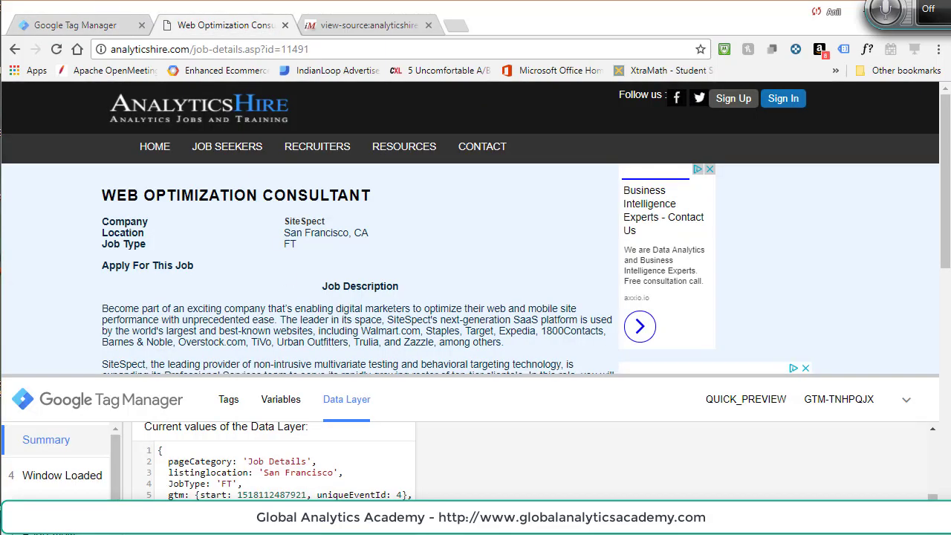
left_click_drag(170, 474, 250, 475)
left_click(71, 26)
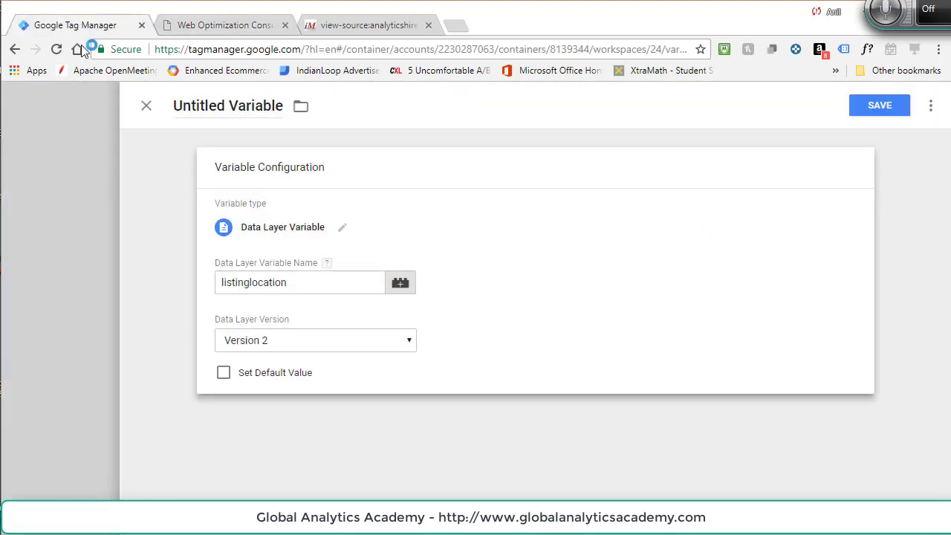
left_click(871, 109)
left_click(174, 108)
- Title the variable Listing Location and save it
type("Listing Location")
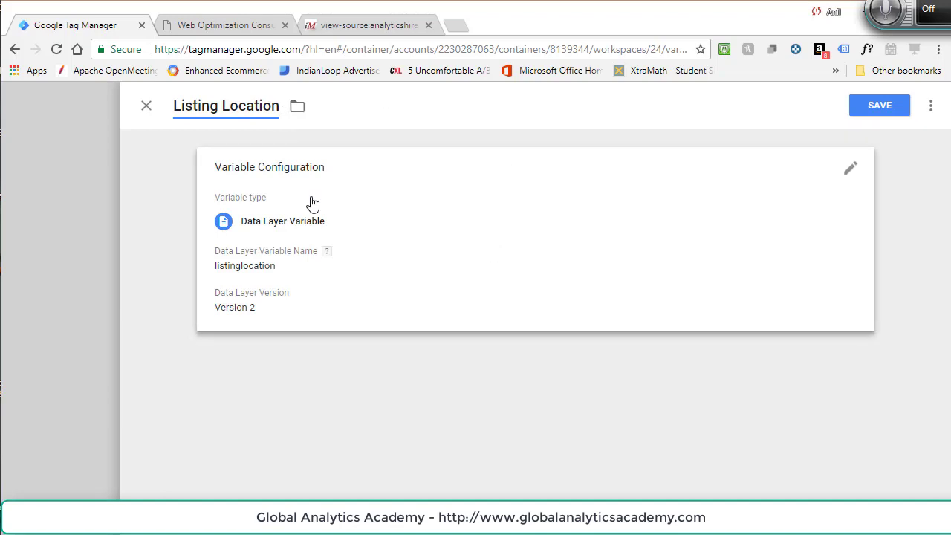
left_click(883, 108)
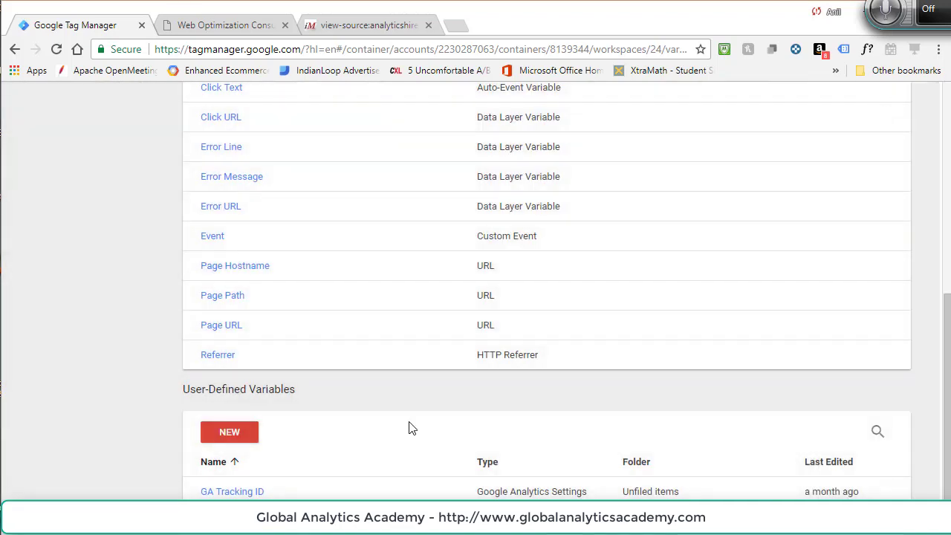
scroll(338, 494, "down", 1)
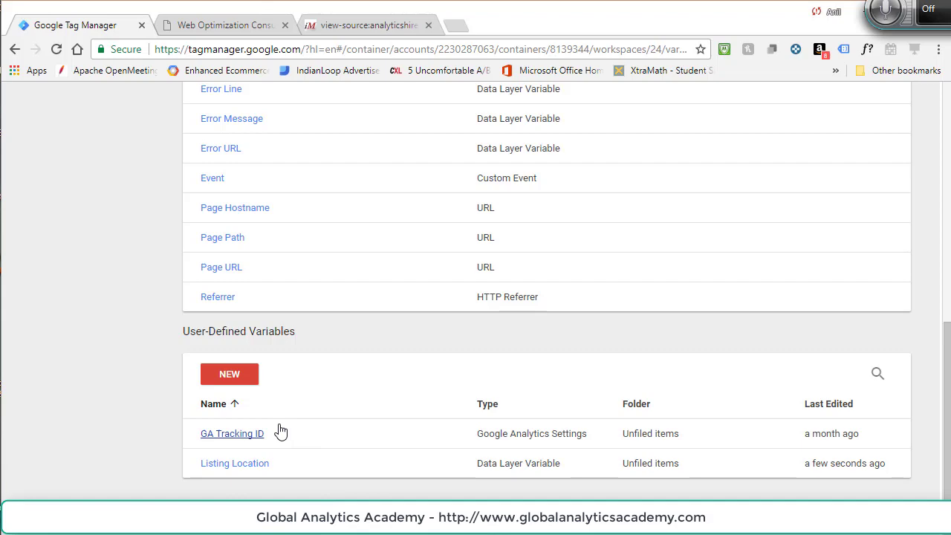
- Create another variable titled Job Type of type Data Layer Variable
left_click(240, 390)
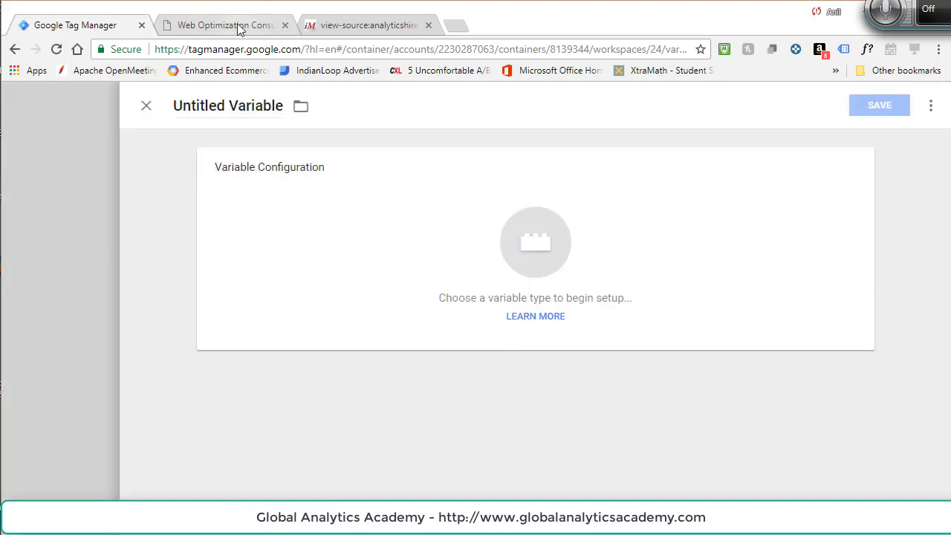
left_click(237, 26)
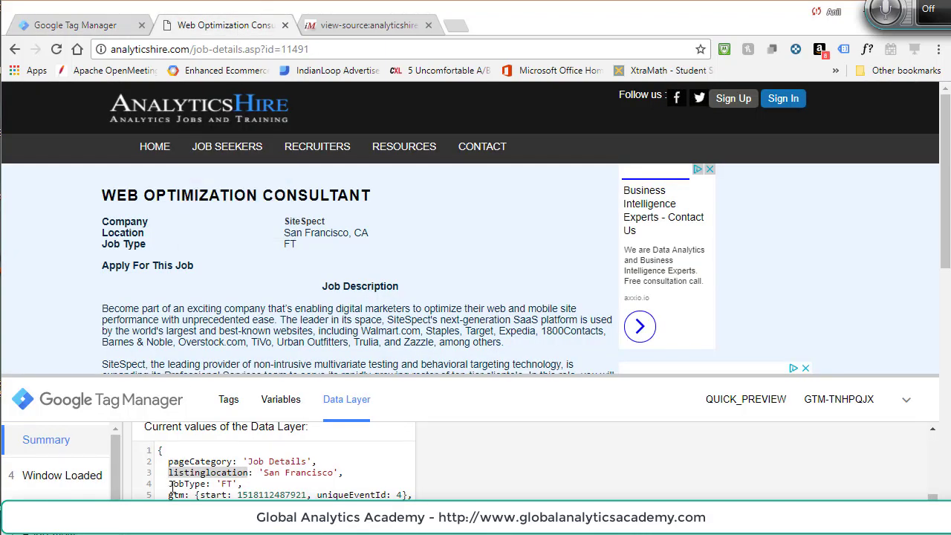
left_click(104, 26)
left_click(205, 105)
type("Job Type")
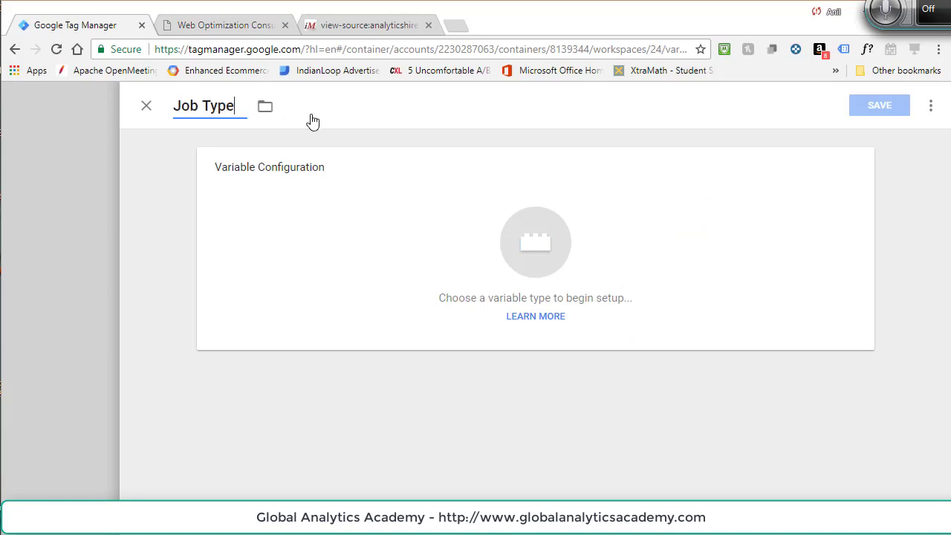
left_click(540, 265)
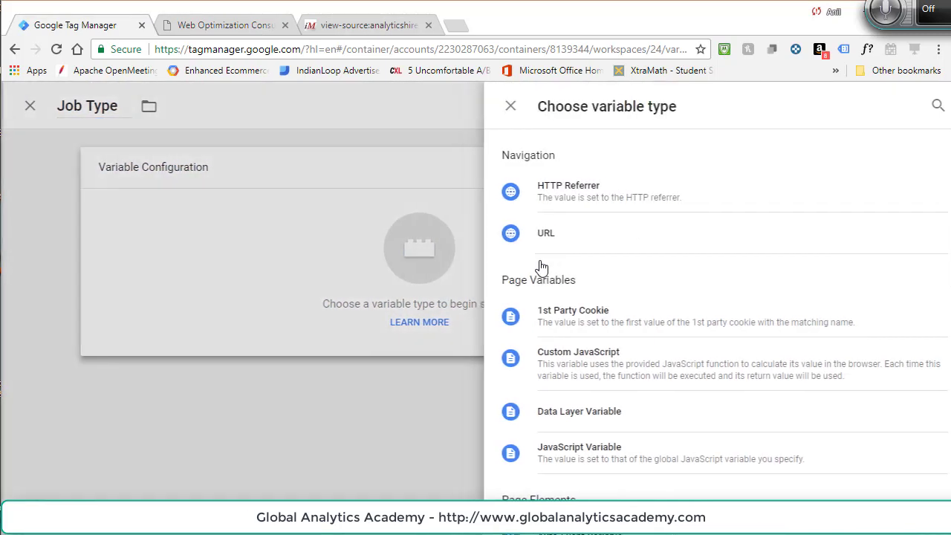
left_click(579, 425)
- Enter JobType as the data layer variable name, fixing its capital J, and save
left_click(306, 284)
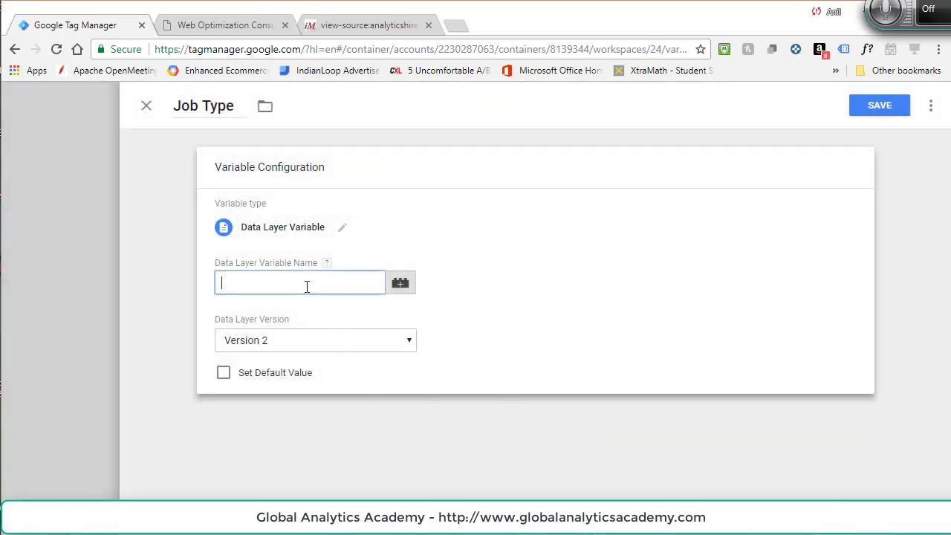
type("jobType")
left_click(221, 27)
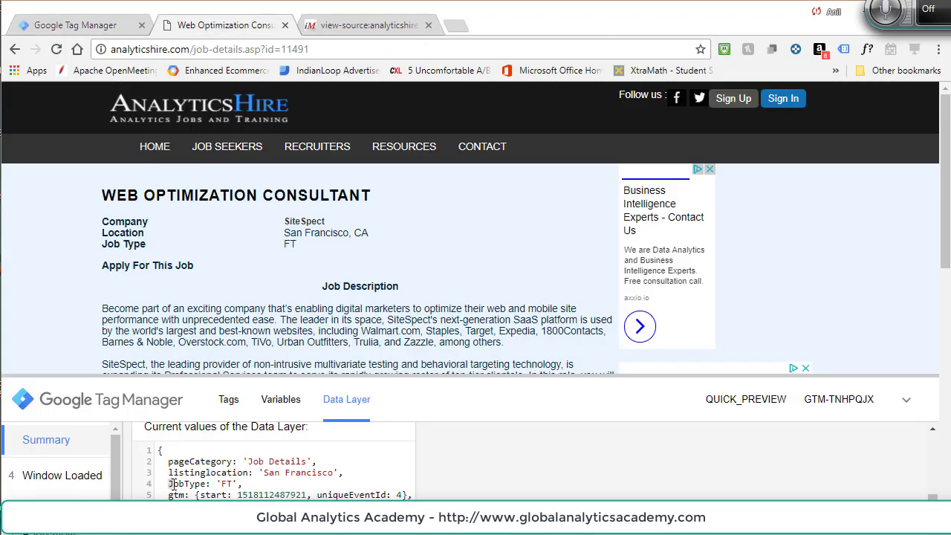
left_click(125, 26)
left_click(225, 283)
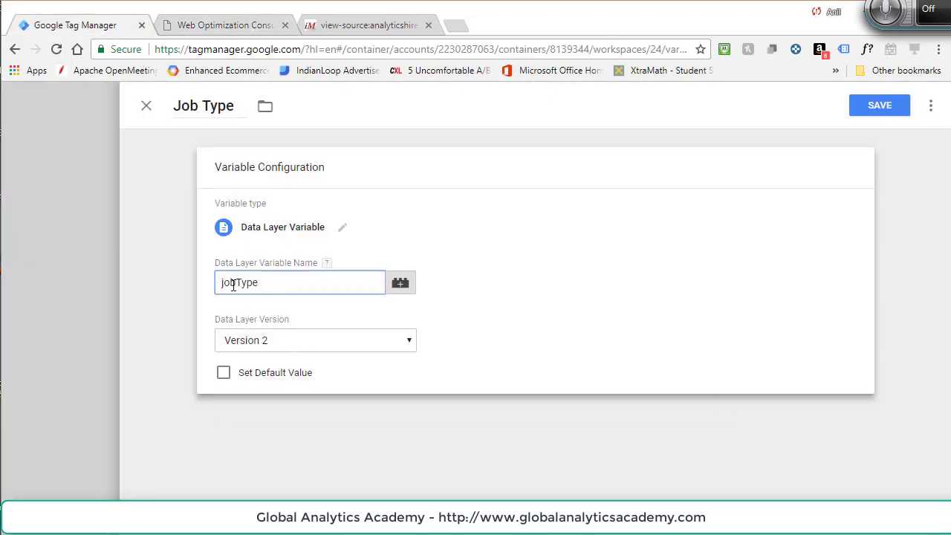
key("BackSpace")
type("J")
left_click(880, 107)
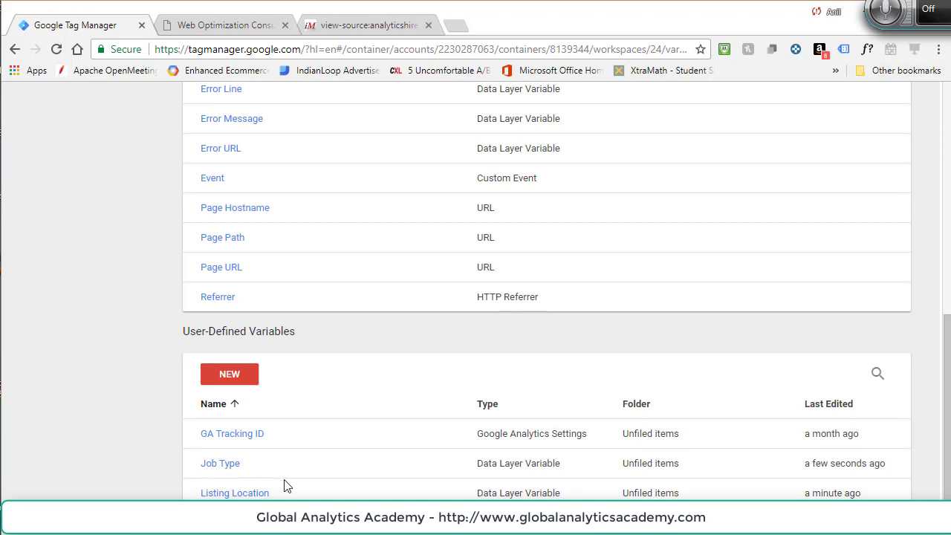
- Create a new tag named Data Layer Event Tag
scroll(284, 485, "up", 7)
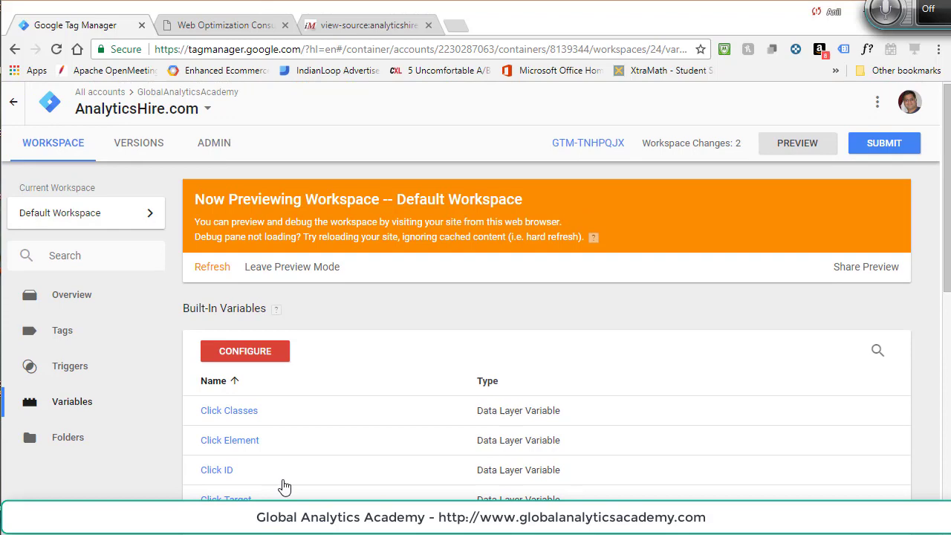
left_click(64, 336)
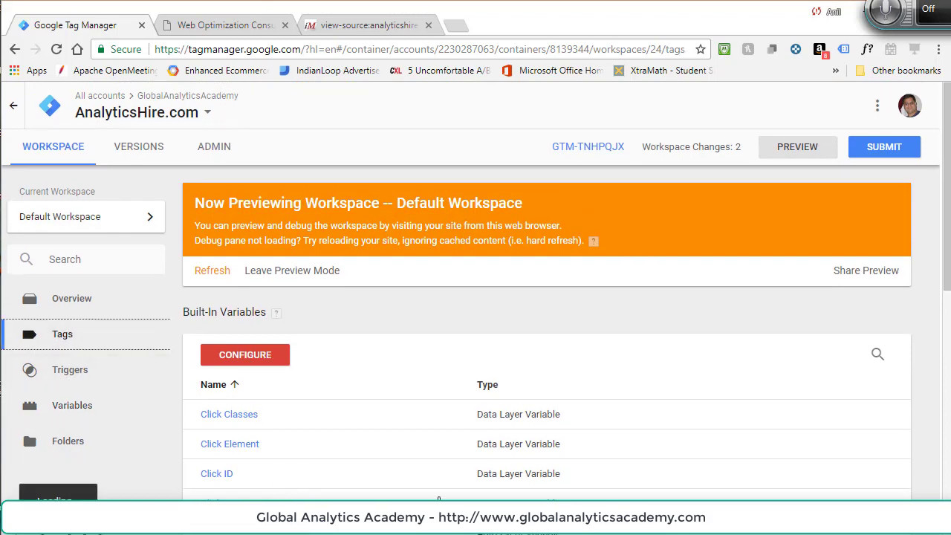
scroll(239, 261, "down", 2)
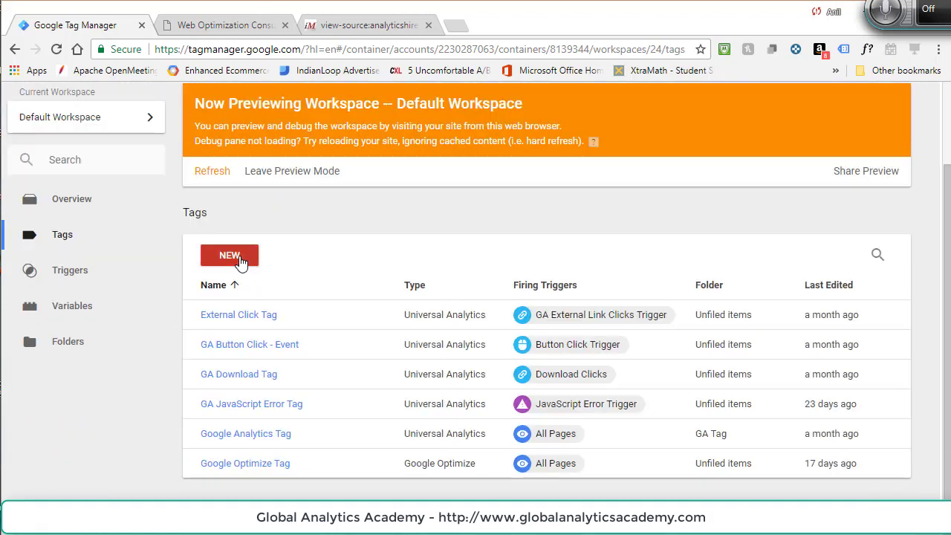
left_click(229, 256)
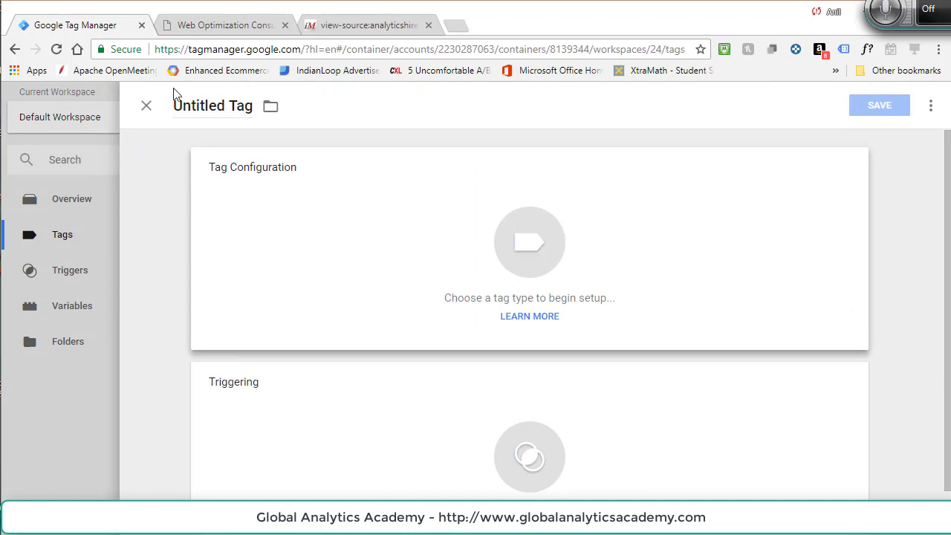
left_click_drag(174, 114, 268, 105)
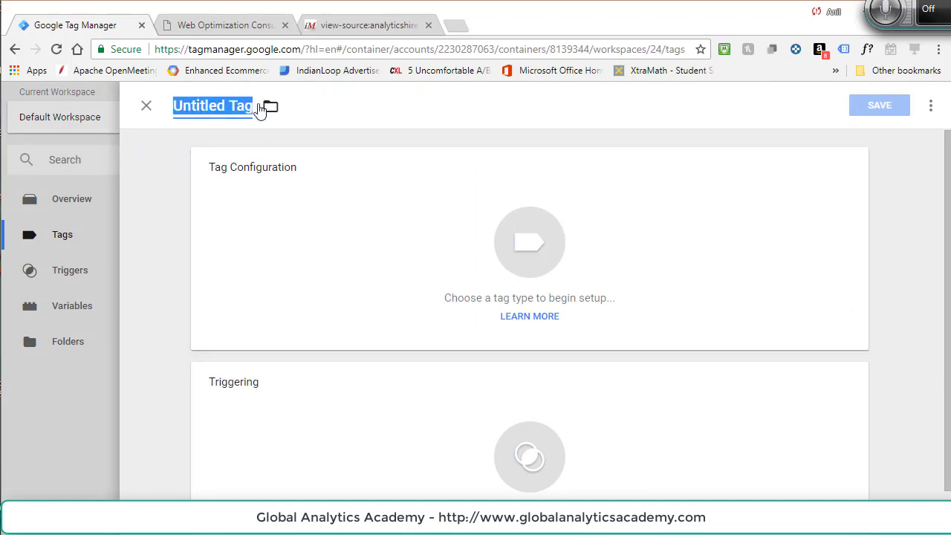
type("Data Layer Event Tag")
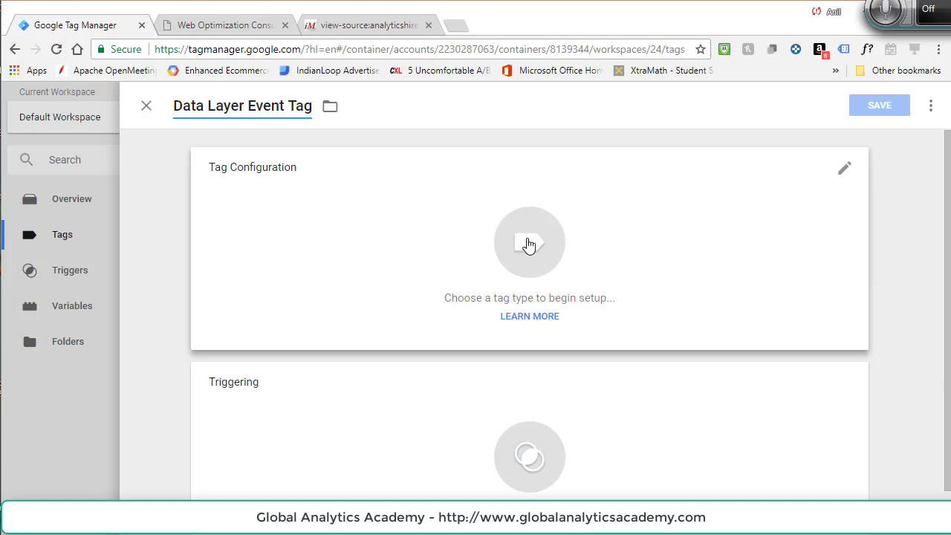
- Make the tag Universal Analytics with Track Type set to Event
left_click(529, 245)
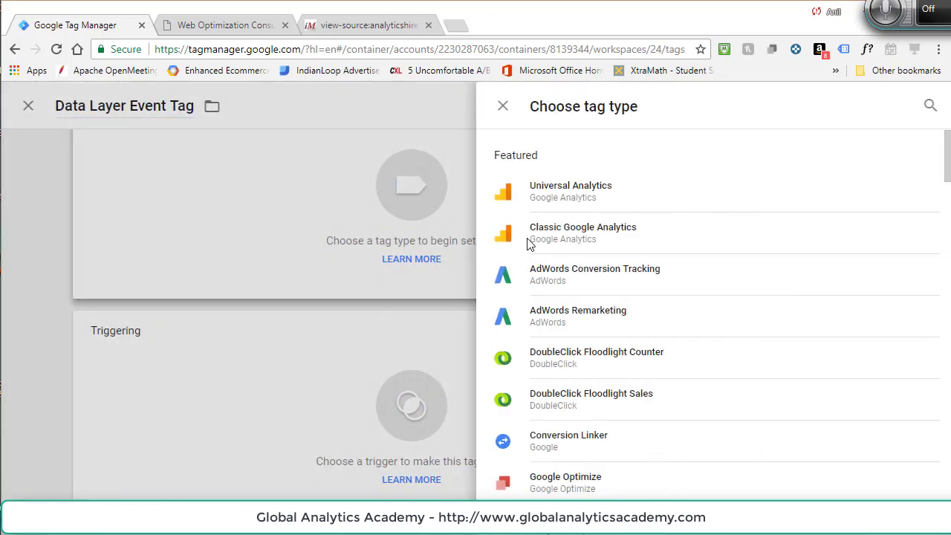
left_click(563, 195)
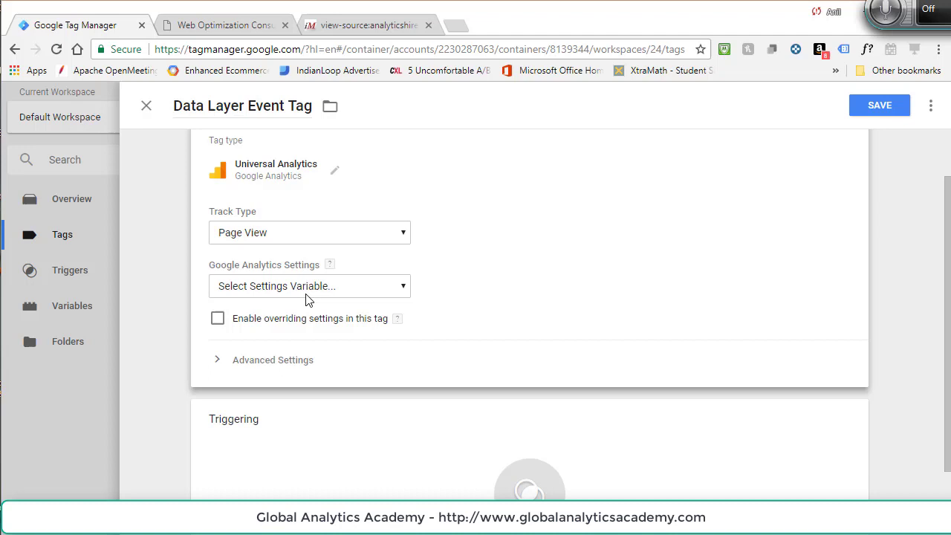
left_click(304, 232)
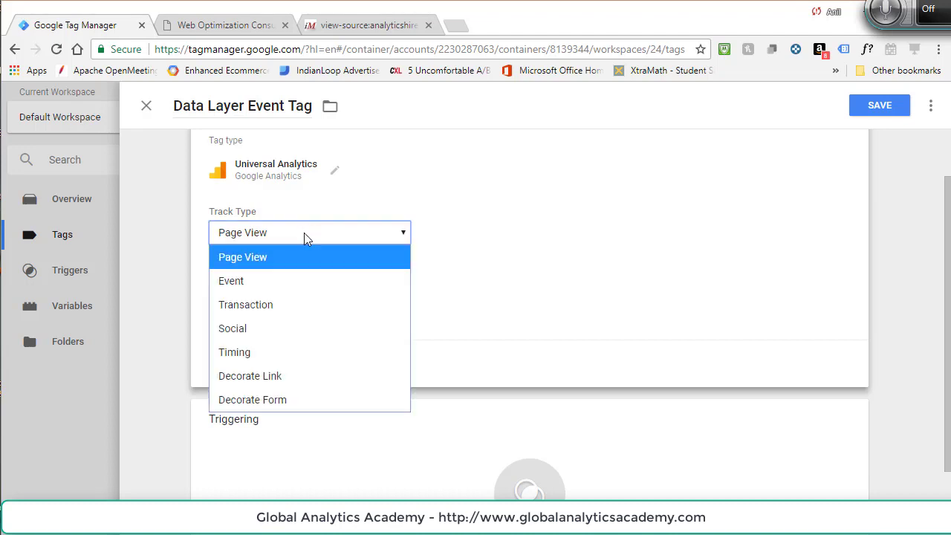
left_click(283, 282)
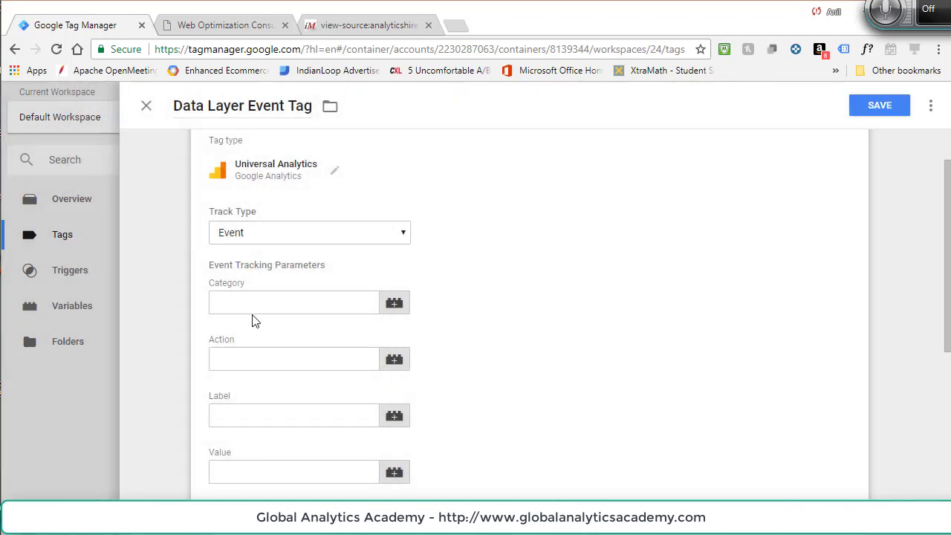
- Set the event category to Data Layer, action {{Listing Location}} and label {{Job Type}}
left_click(255, 305)
type("Dat")
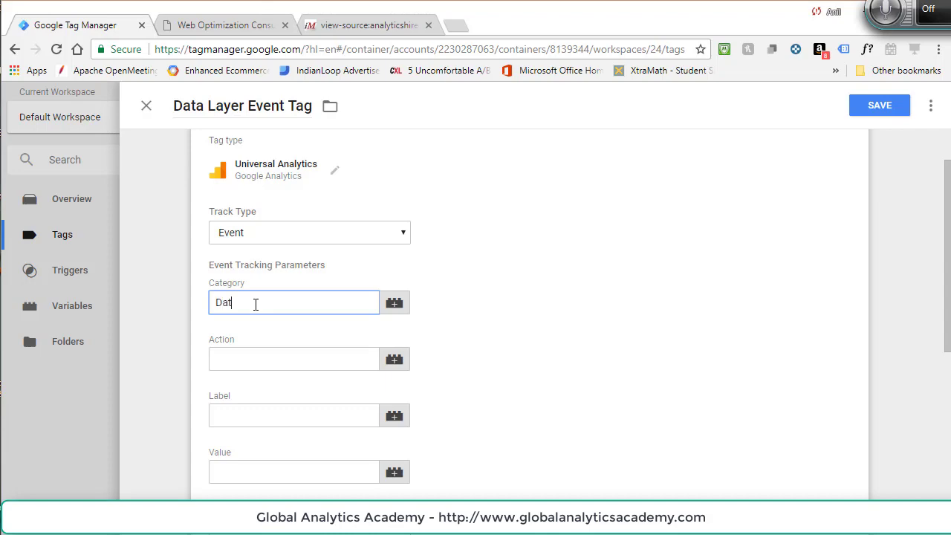
type("a Layer")
left_click(290, 354)
left_click(394, 361)
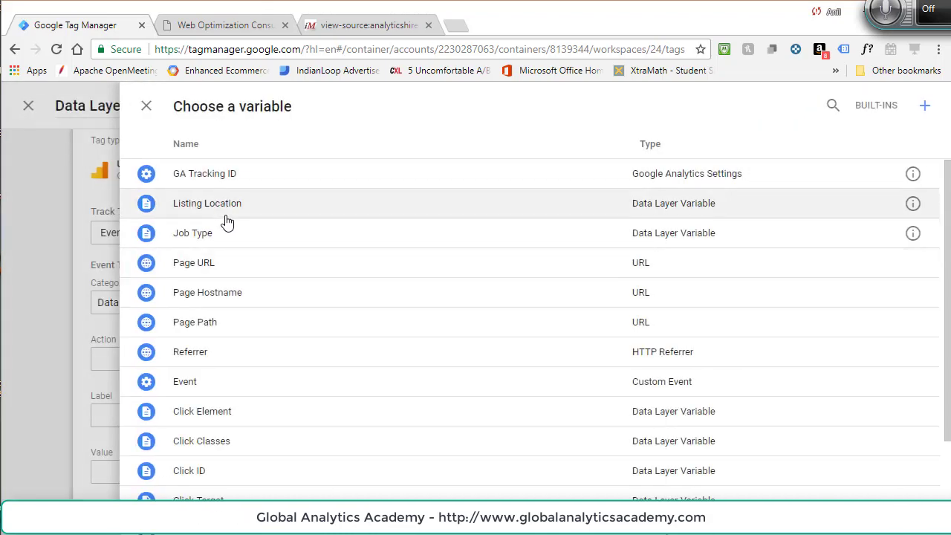
left_click(227, 216)
left_click(388, 417)
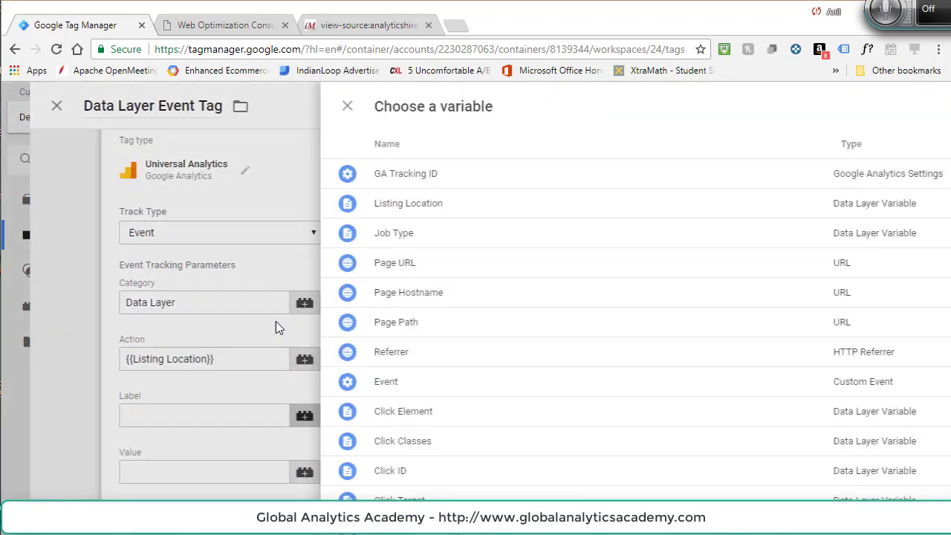
left_click(207, 239)
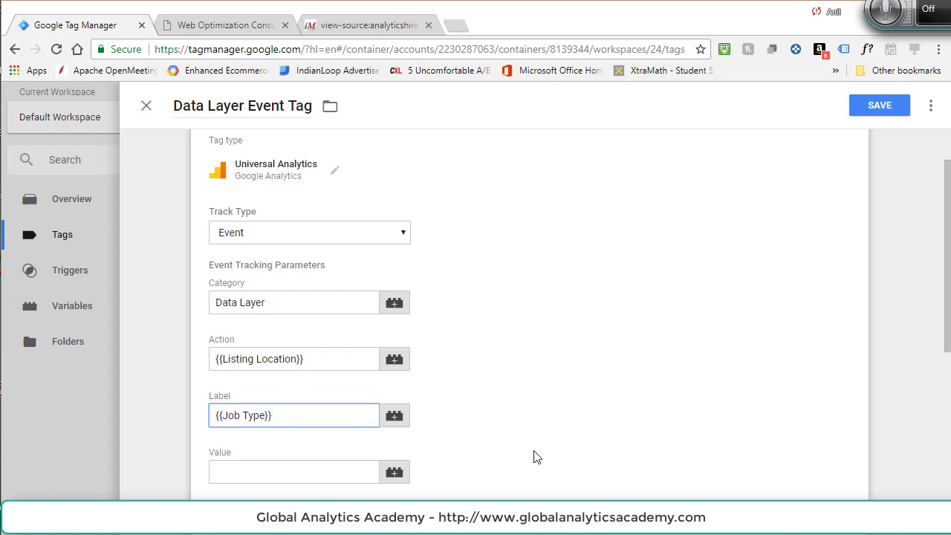
- Set Non-Interaction Hit to True, use {{GA Tracking ID}} settings, and save the tag
scroll(524, 483, "down", 2)
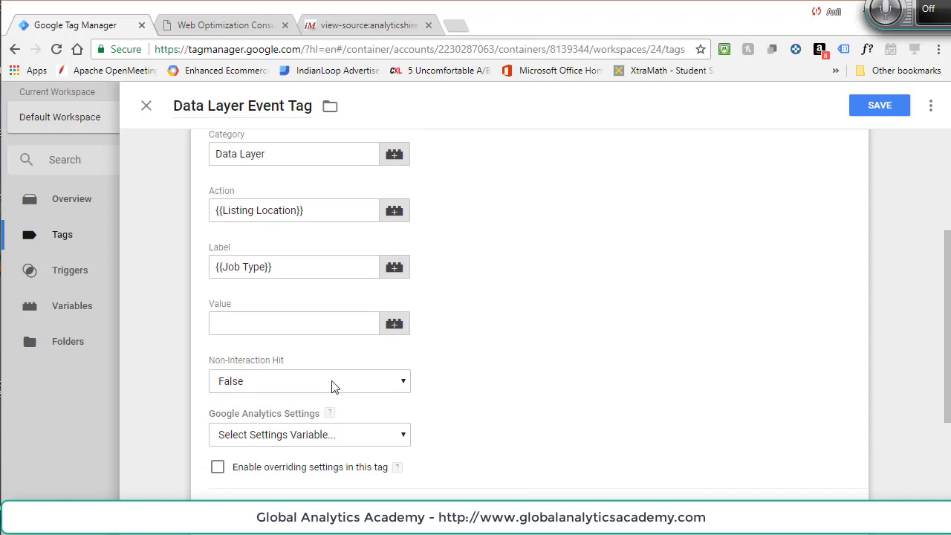
left_click(297, 385)
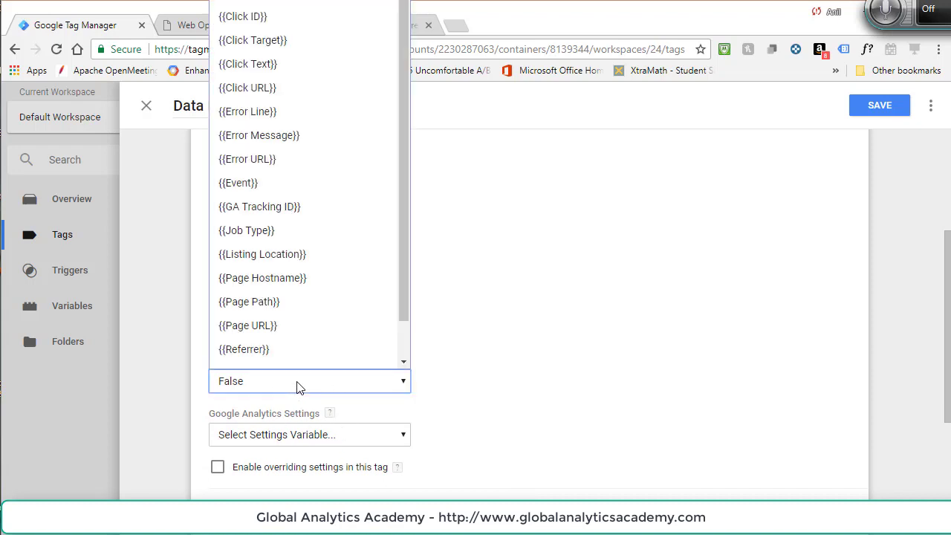
key("Up")
key("Return")
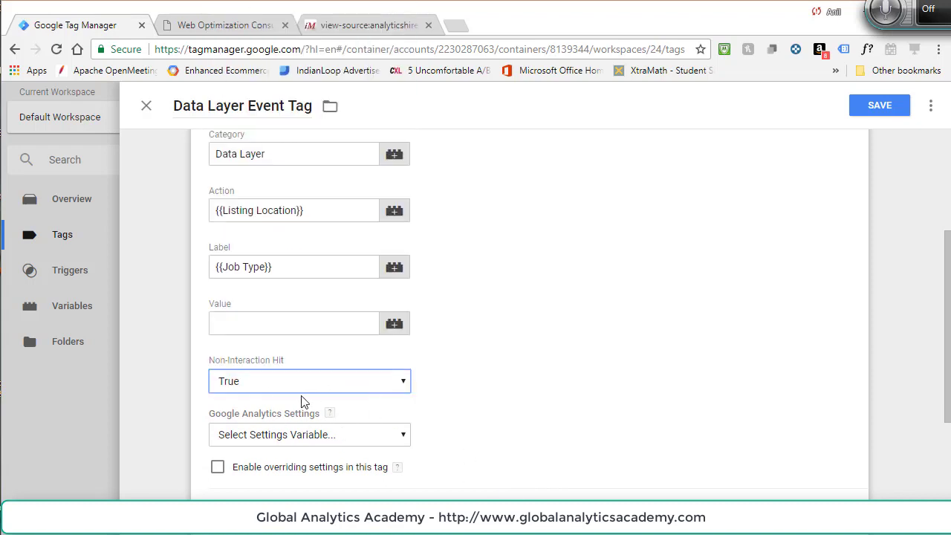
left_click(336, 440)
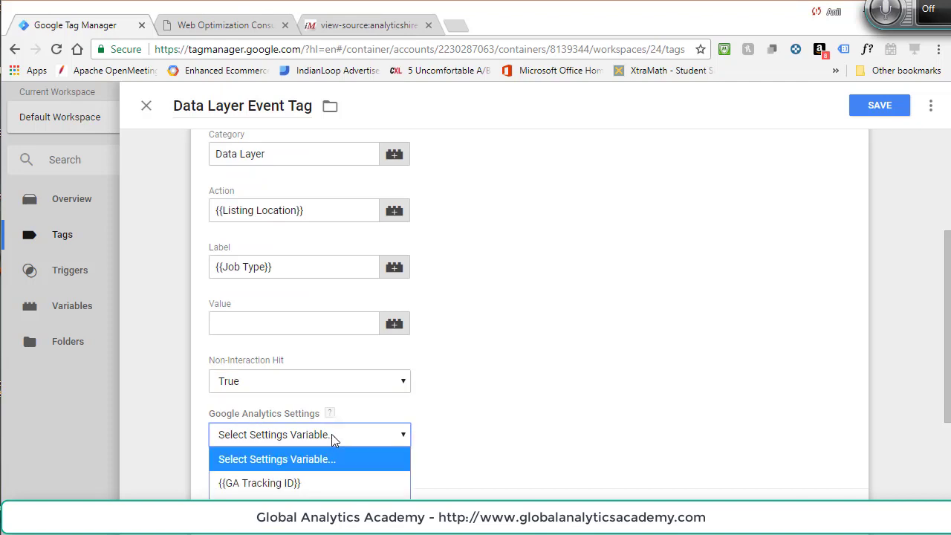
left_click(295, 483)
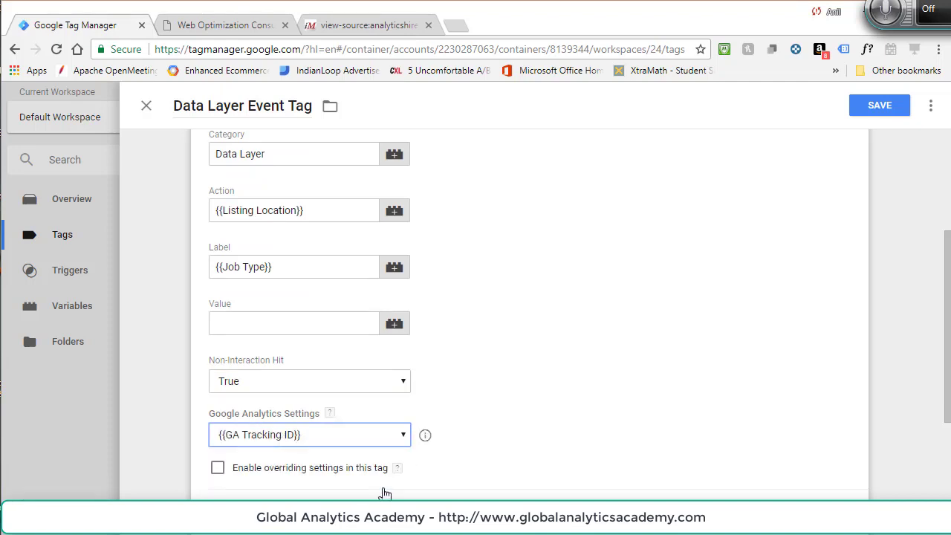
left_click(884, 108)
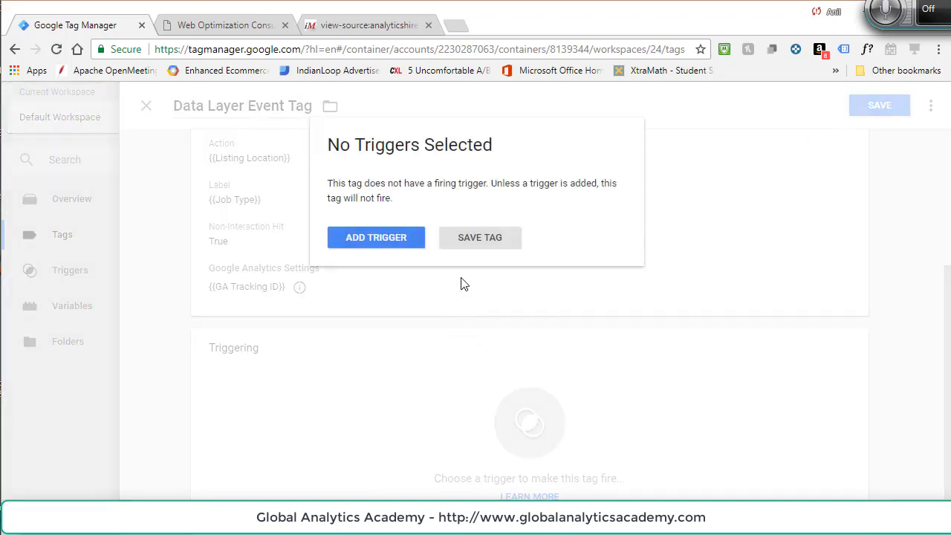
- Save the tag without a trigger, then reopen it, add the All Pages trigger and save
left_click(482, 245)
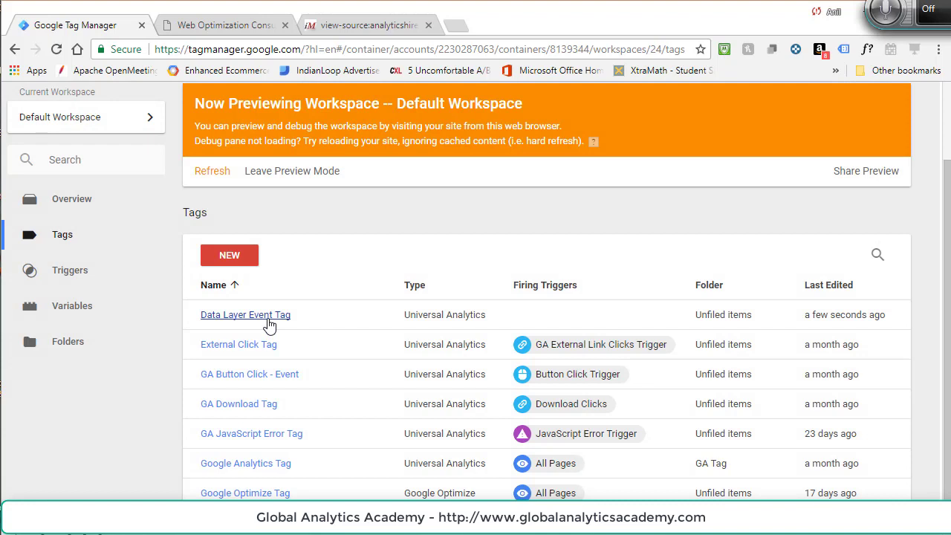
left_click(269, 326)
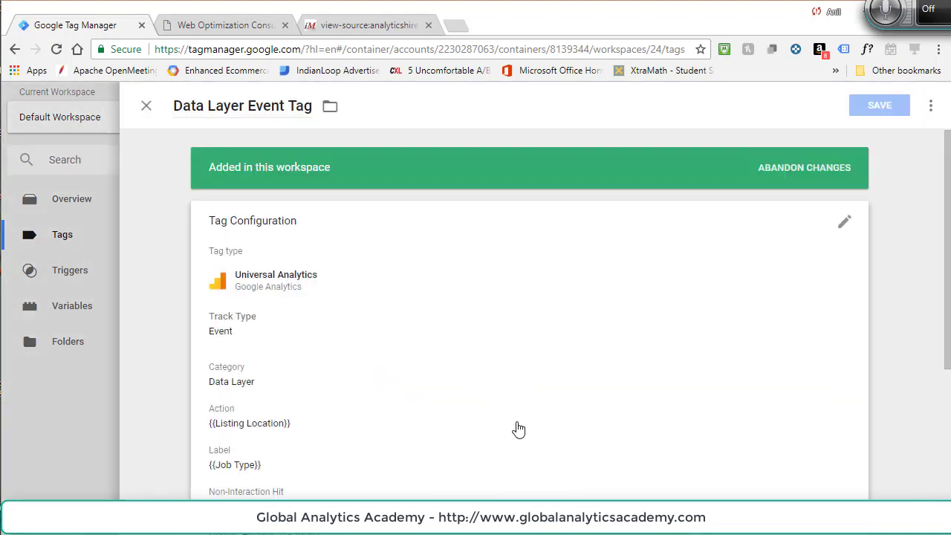
scroll(515, 431, "down", 4)
left_click(536, 411)
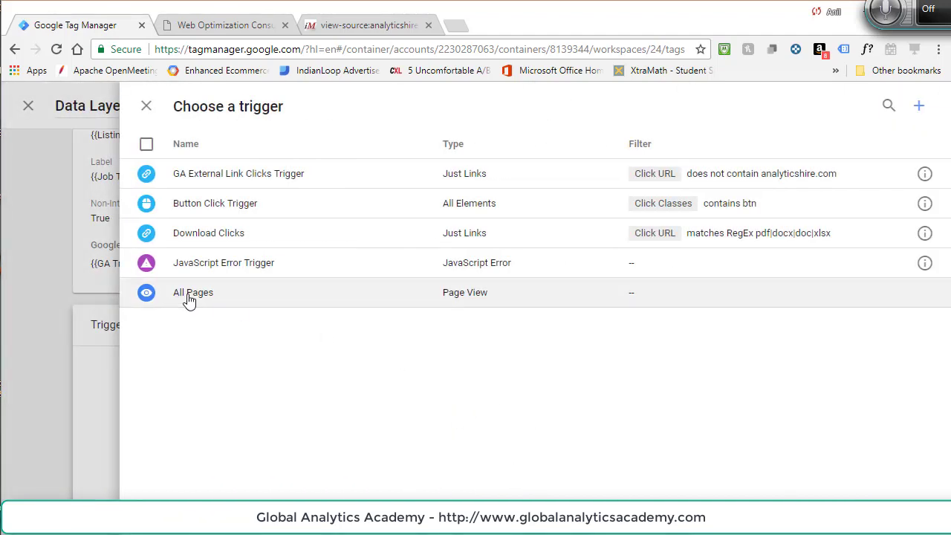
left_click(191, 297)
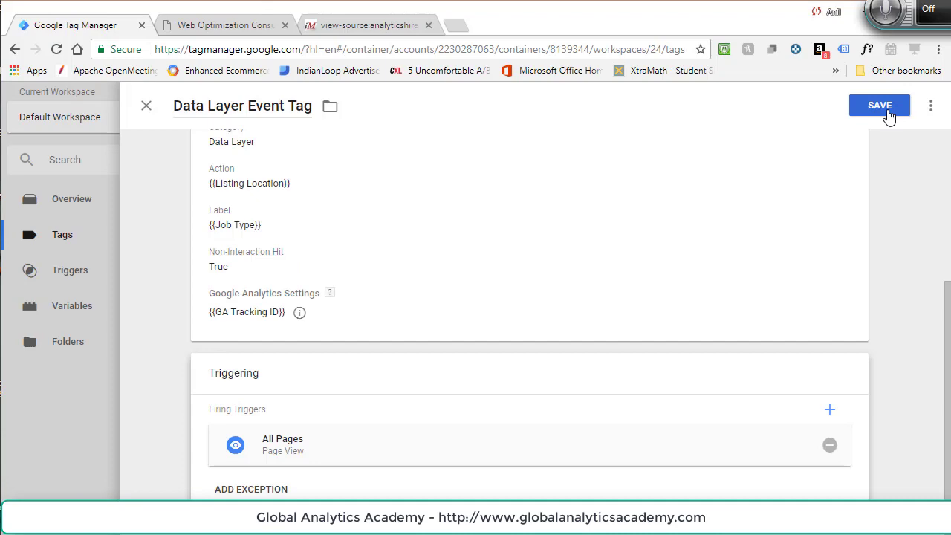
left_click(878, 104)
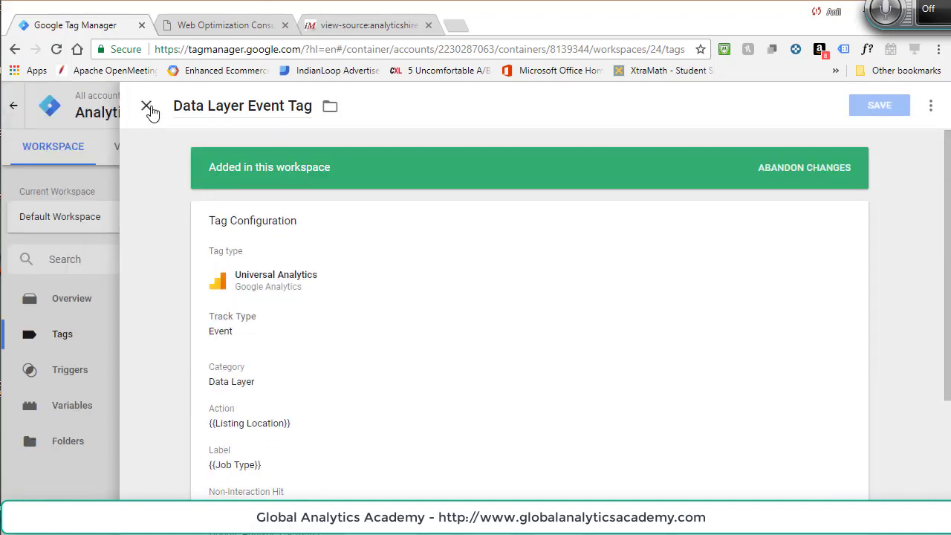
left_click(146, 108)
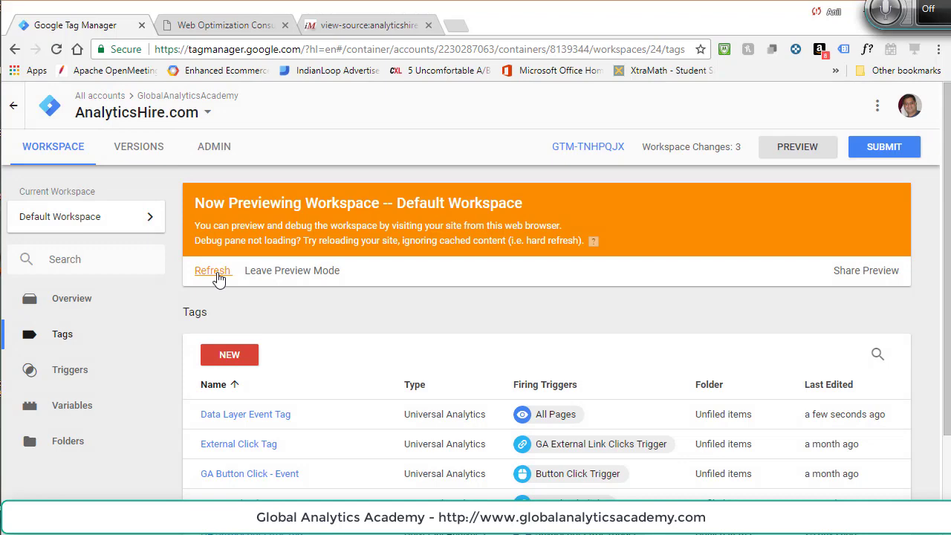
- Refresh the GTM preview and reload the job details page to test the tag
left_click(212, 271)
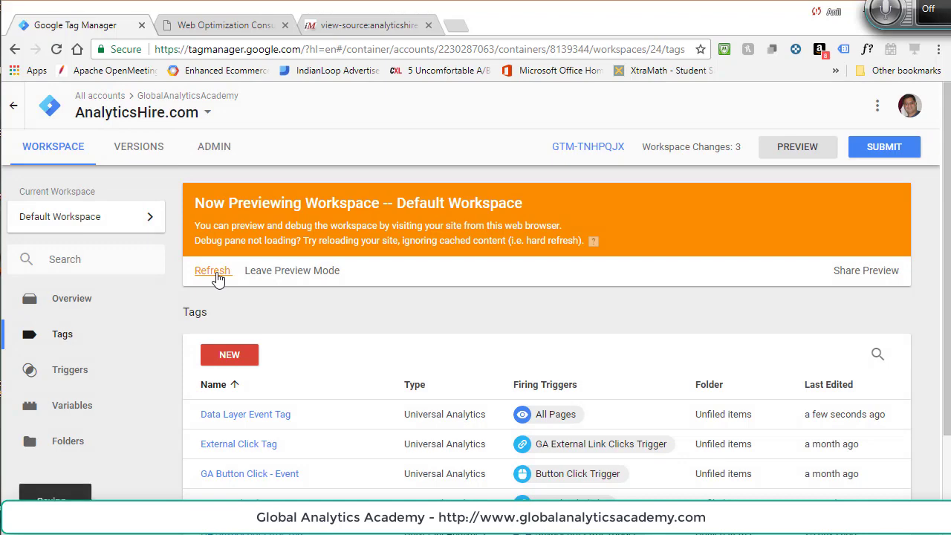
left_click(249, 26)
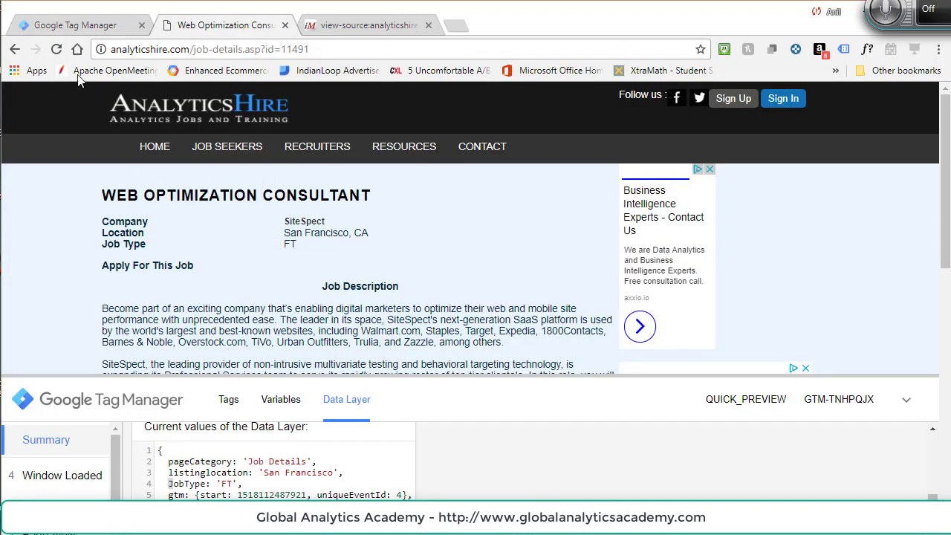
left_click(56, 49)
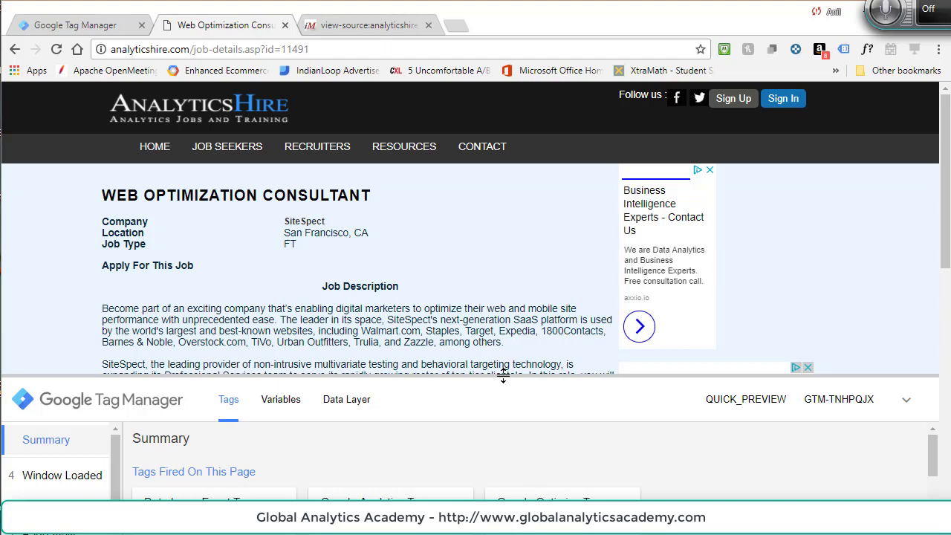
- Inspect the fired Data Layer Event Tag in the debug pane, checking its FT label
left_click_drag(504, 377, 513, 226)
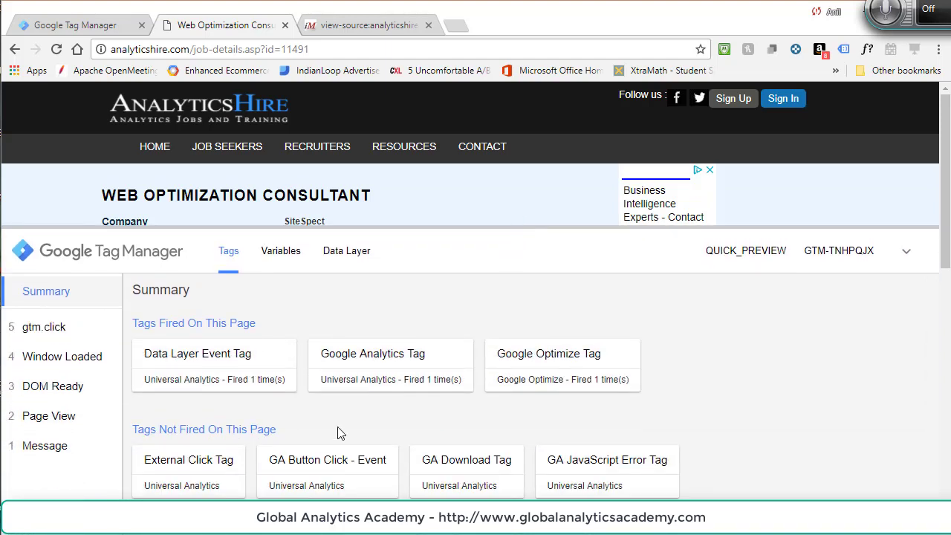
left_click(215, 375)
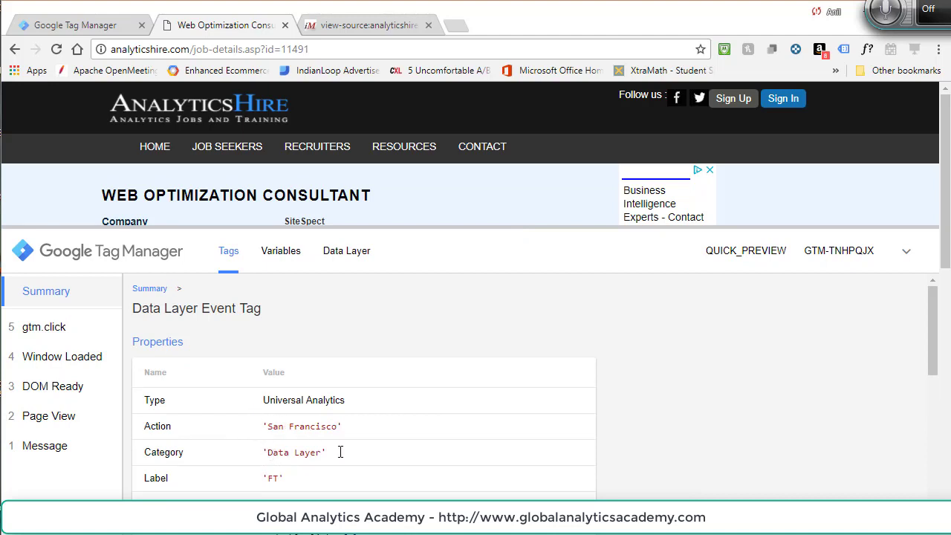
double_click(272, 482)
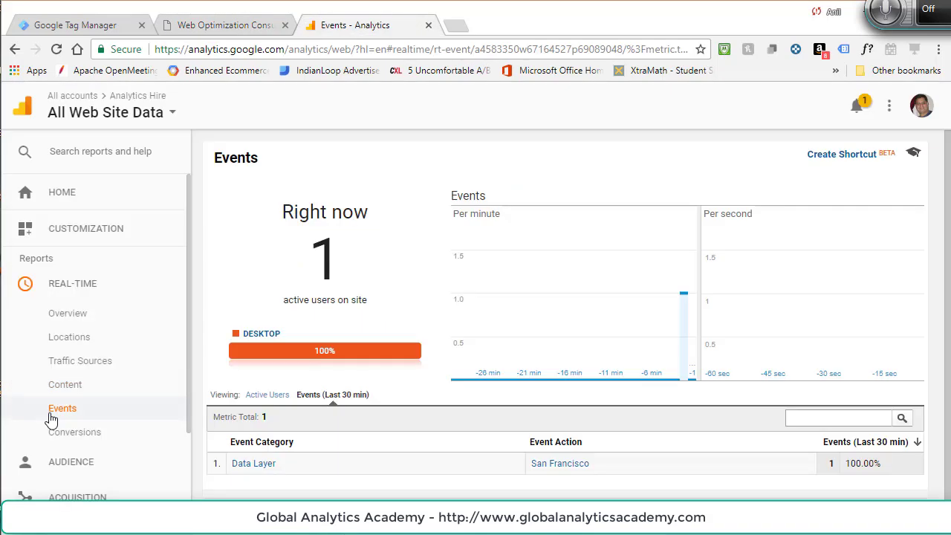
- Refresh real-time Events, view the Data Layer category's San Francisco / FT event, then return to Tag Manager
left_click(61, 416)
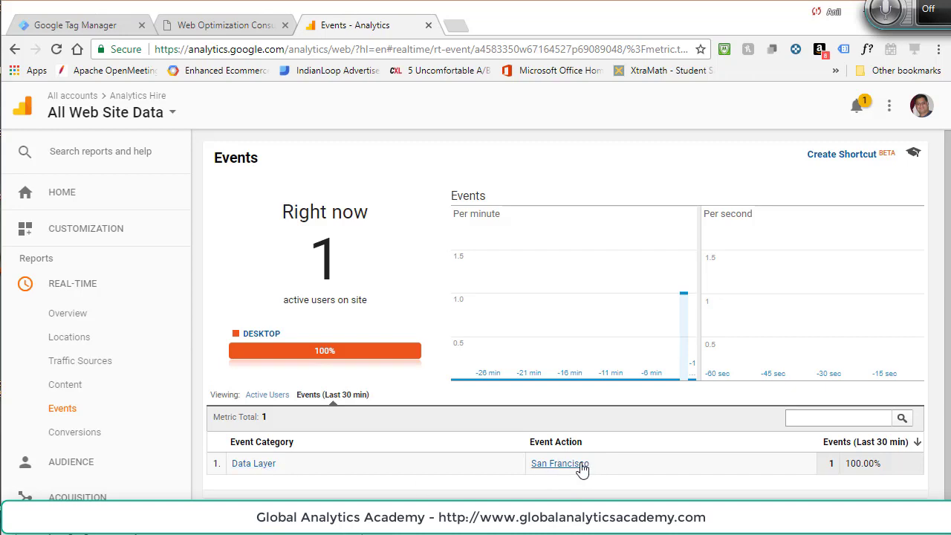
left_click(270, 466)
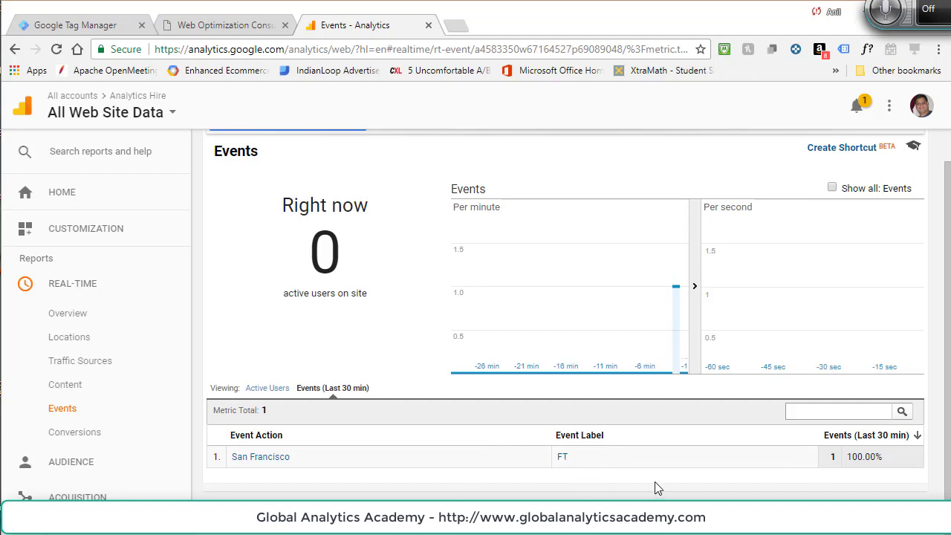
left_click(82, 27)
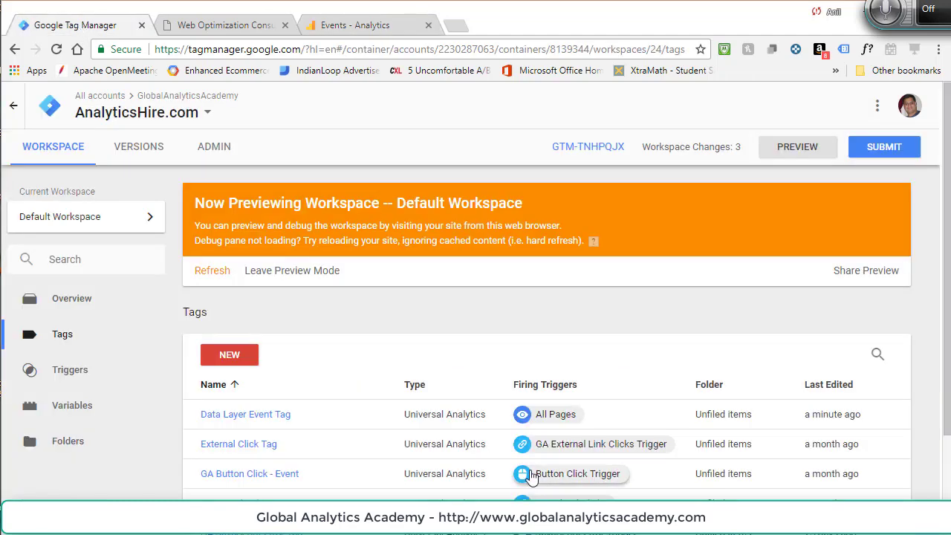
- Submit and publish the workspace as version 'Data Layer Tag' with description 'Data Layer tag'
left_click(226, 30)
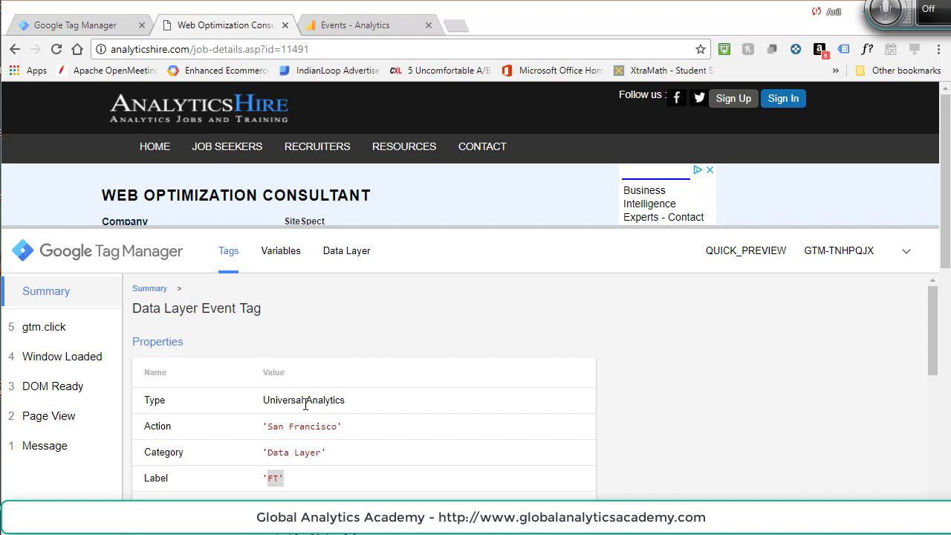
key("ctrl+shift+Tab")
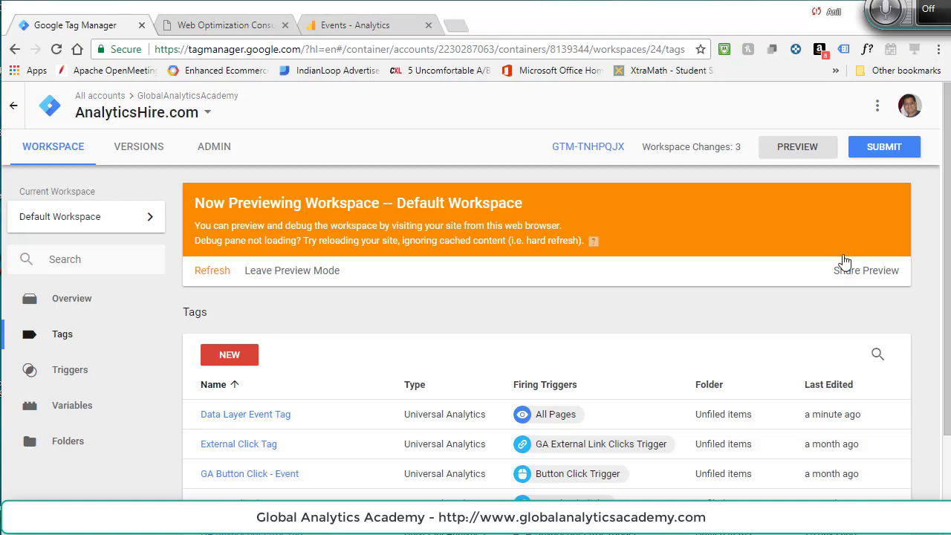
left_click(896, 158)
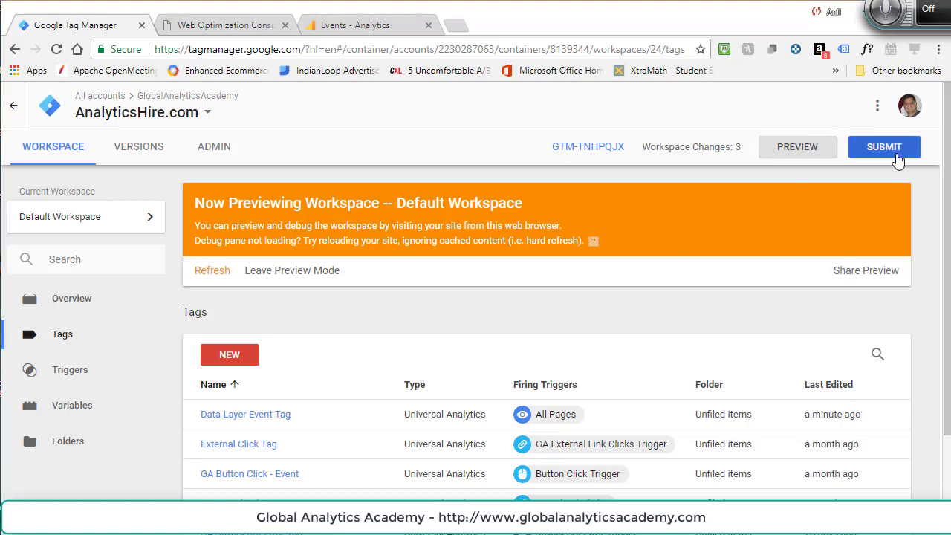
left_click(309, 272)
type("Data Layer Tag")
left_click(406, 380)
type("Data Layer tag")
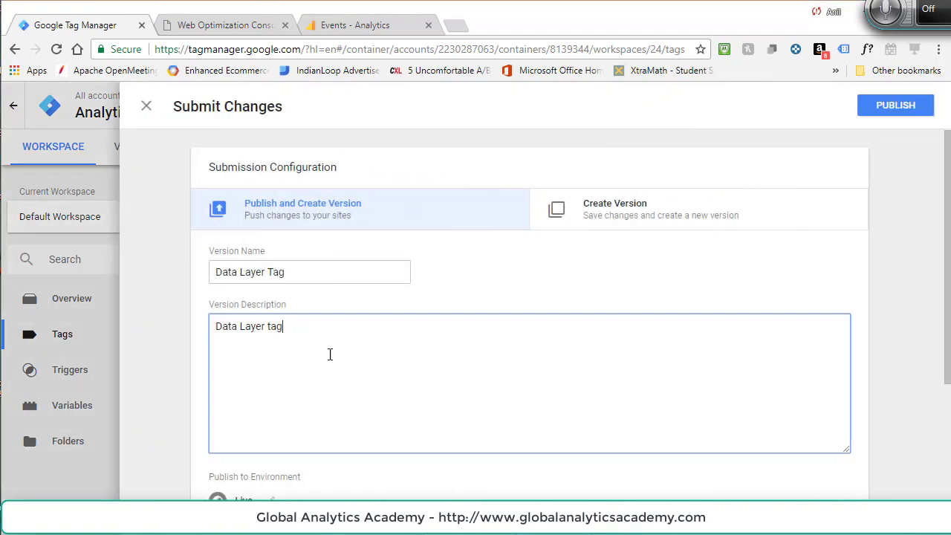
left_click(893, 106)
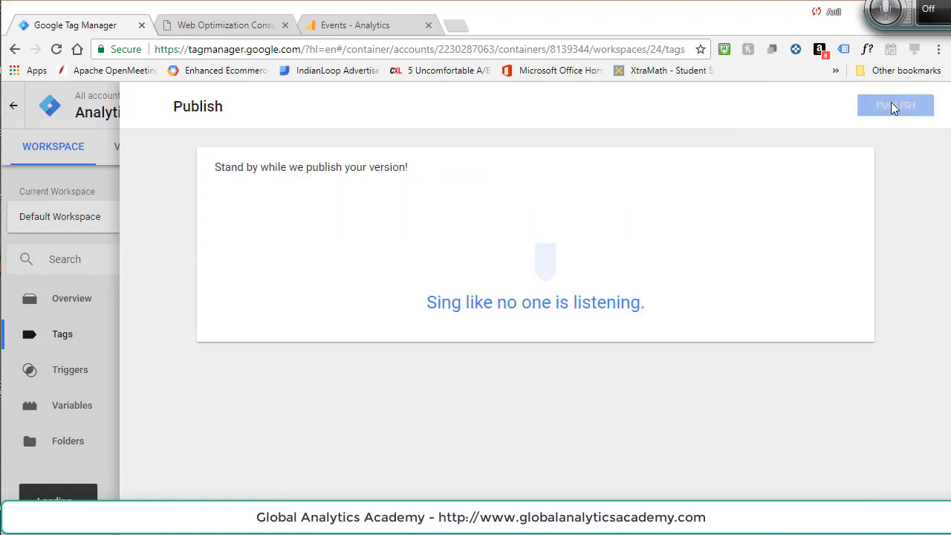